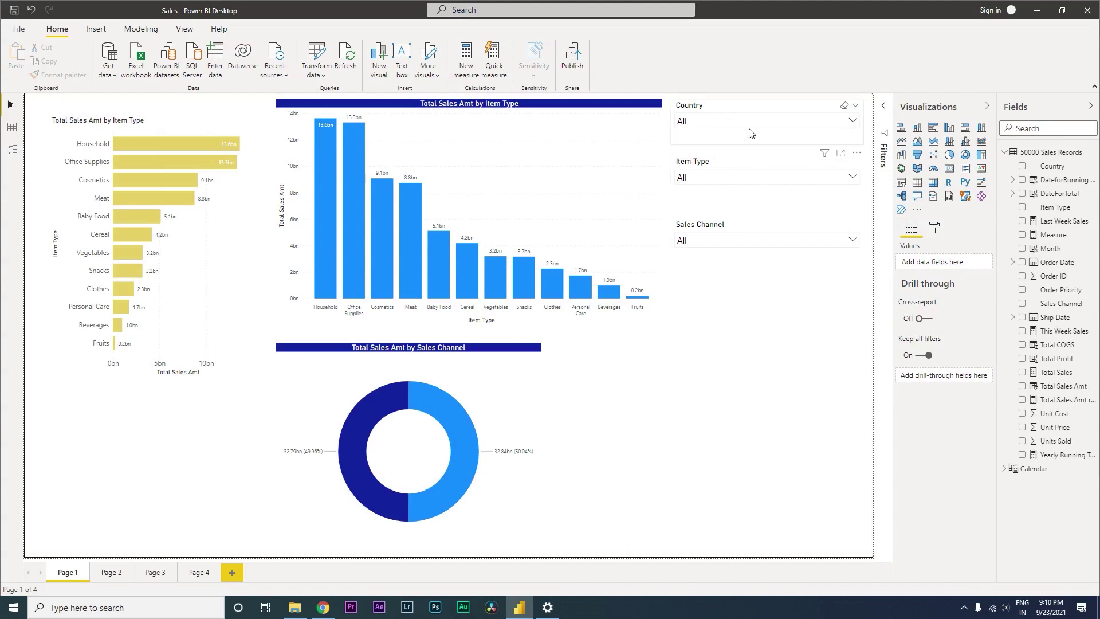
- Filter the Country slicer to Algeria
{"action": "left_click", "coordinate": [852, 122]}
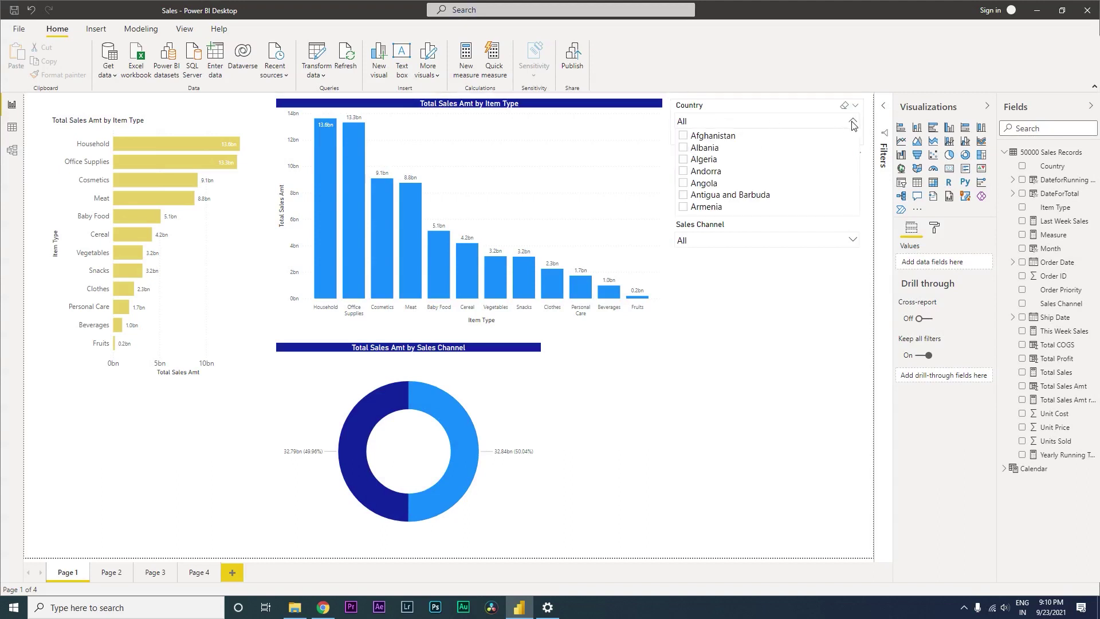
{"action": "left_click", "coordinate": [703, 161]}
{"action": "left_click", "coordinate": [778, 341]}
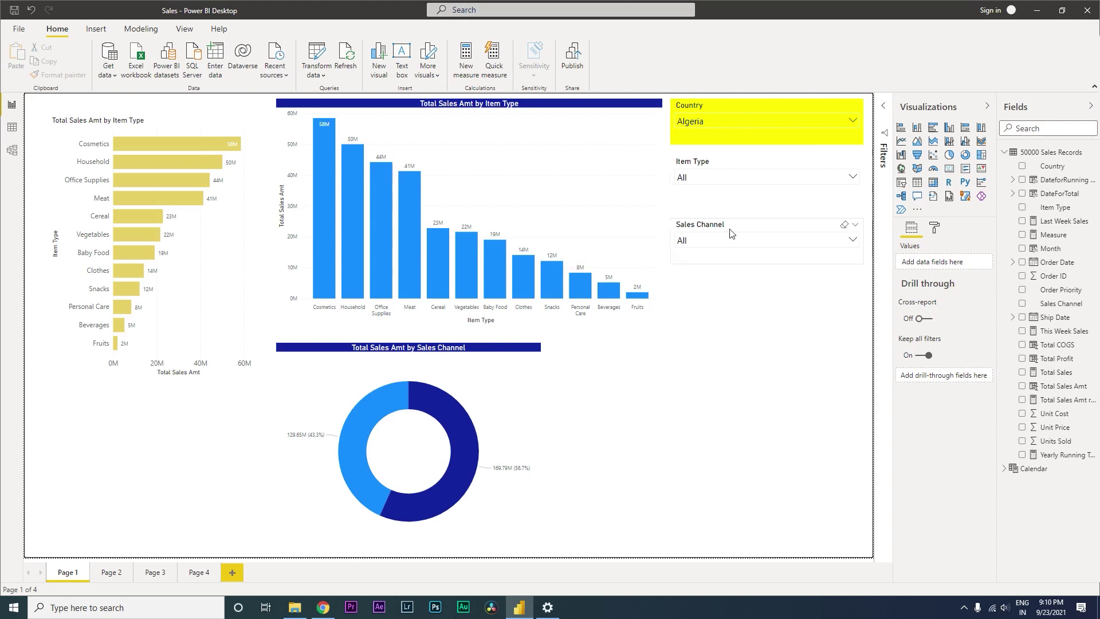
- Test the Item Type slicer with Beverages, Cereal and Clothes, clearing each to leave it at All
{"action": "left_click", "coordinate": [853, 178]}
{"action": "left_click", "coordinate": [721, 207]}
{"action": "left_click", "coordinate": [721, 207]}
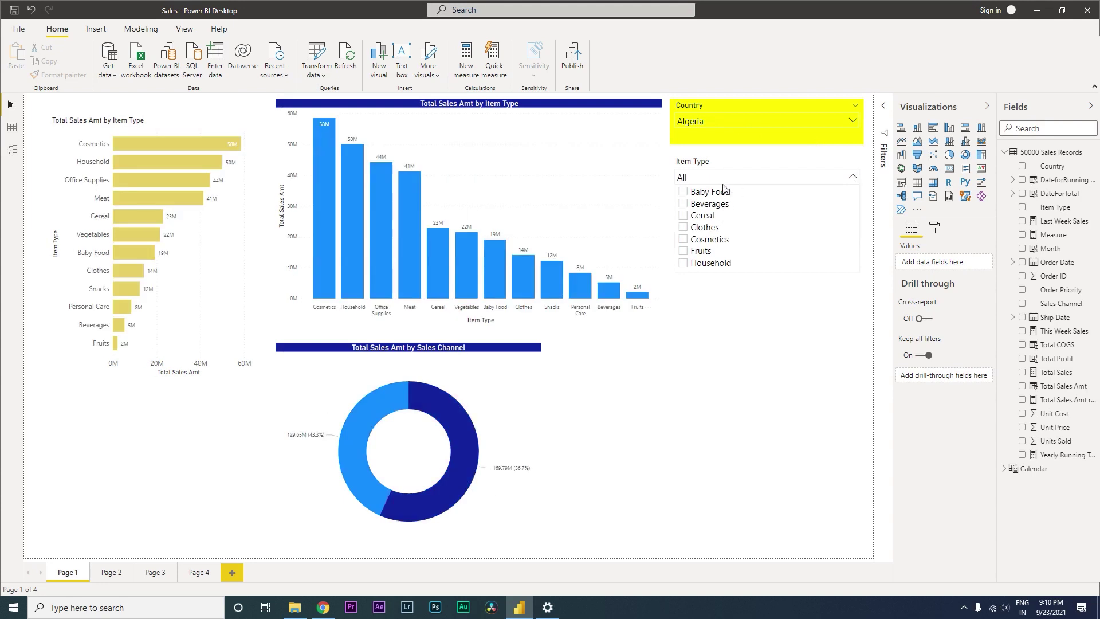
{"action": "left_click", "coordinate": [740, 119]}
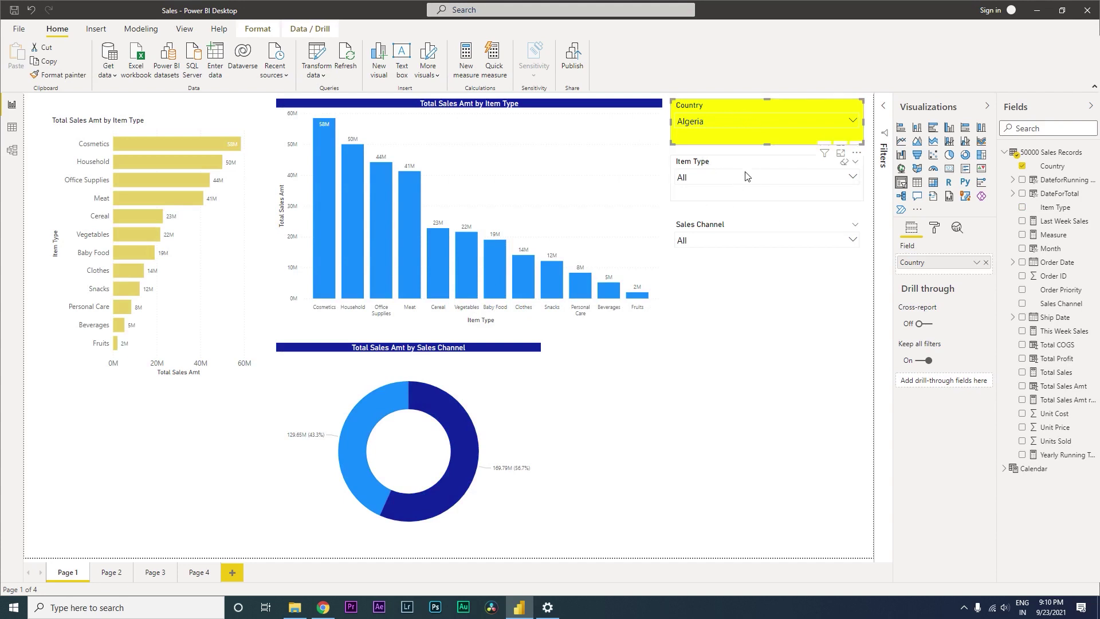
{"action": "left_click", "coordinate": [720, 167]}
{"action": "left_click", "coordinate": [829, 178]}
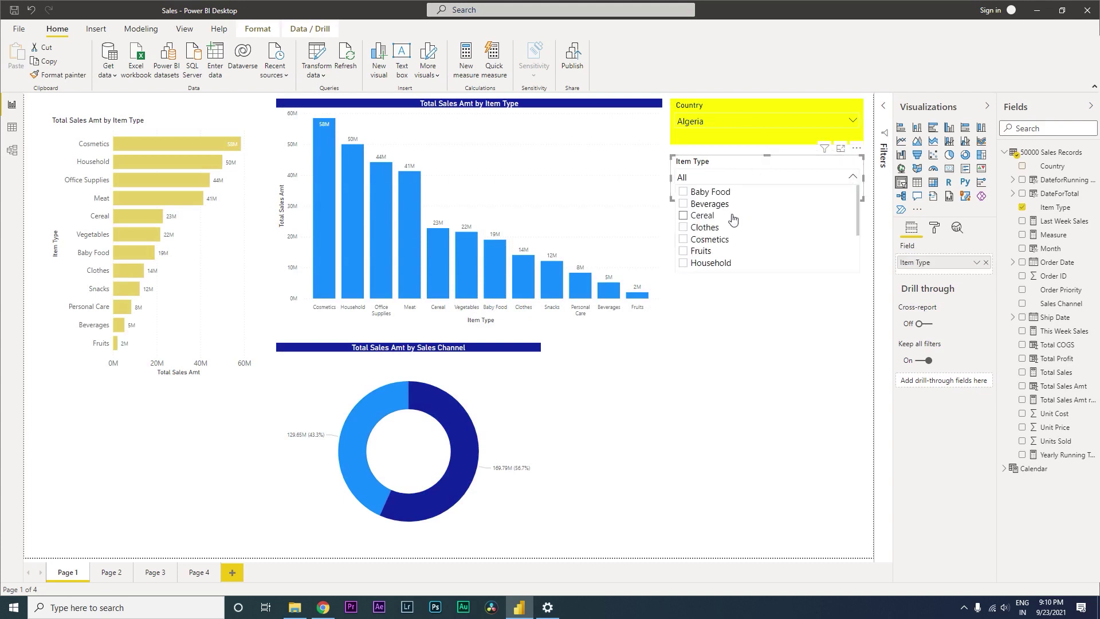
{"action": "left_click", "coordinate": [718, 217]}
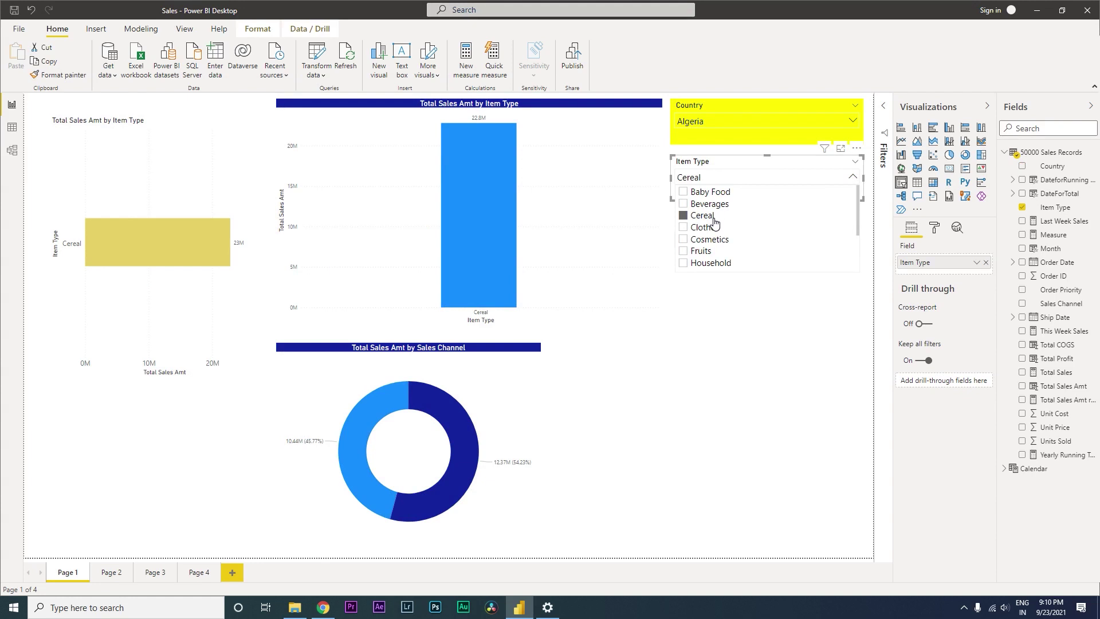
{"action": "left_click", "coordinate": [717, 217]}
{"action": "left_click", "coordinate": [717, 232]}
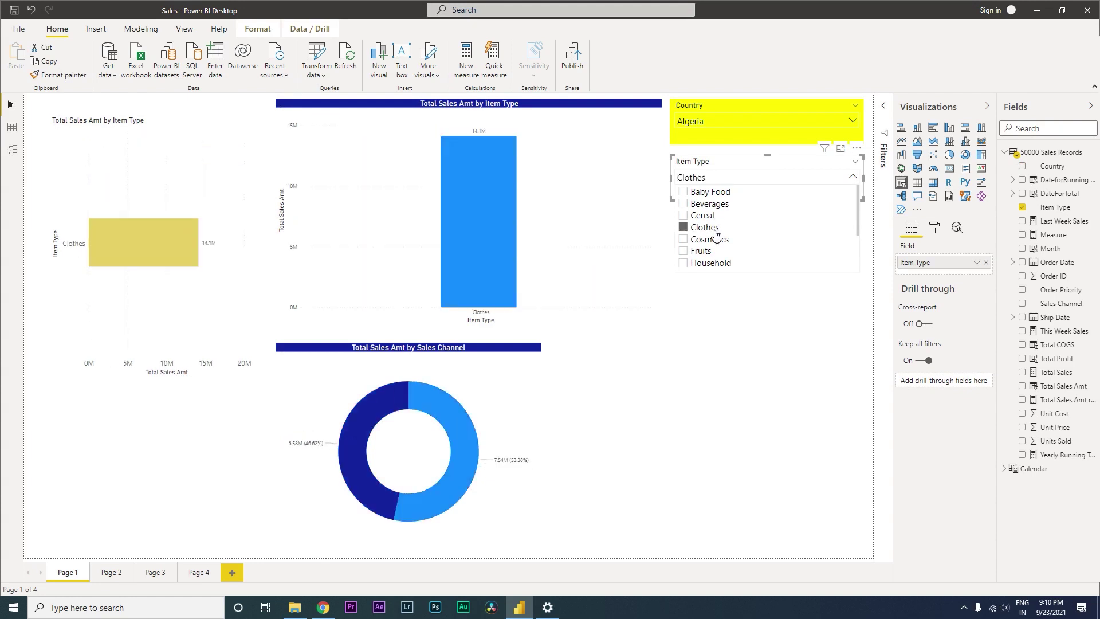
{"action": "left_click", "coordinate": [716, 232]}
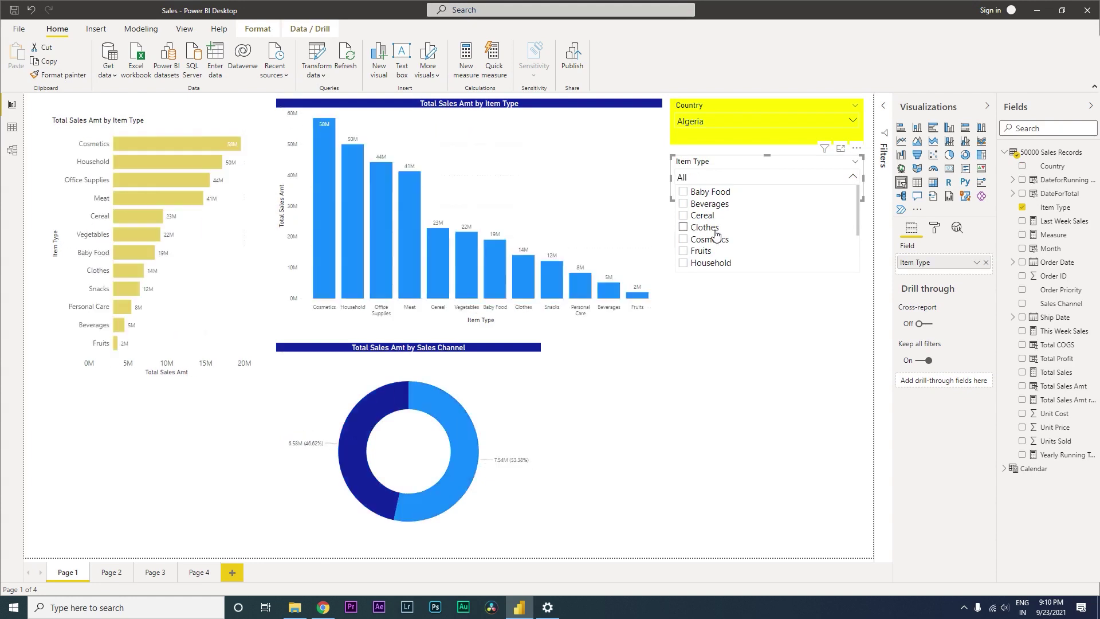
{"action": "left_click", "coordinate": [760, 315]}
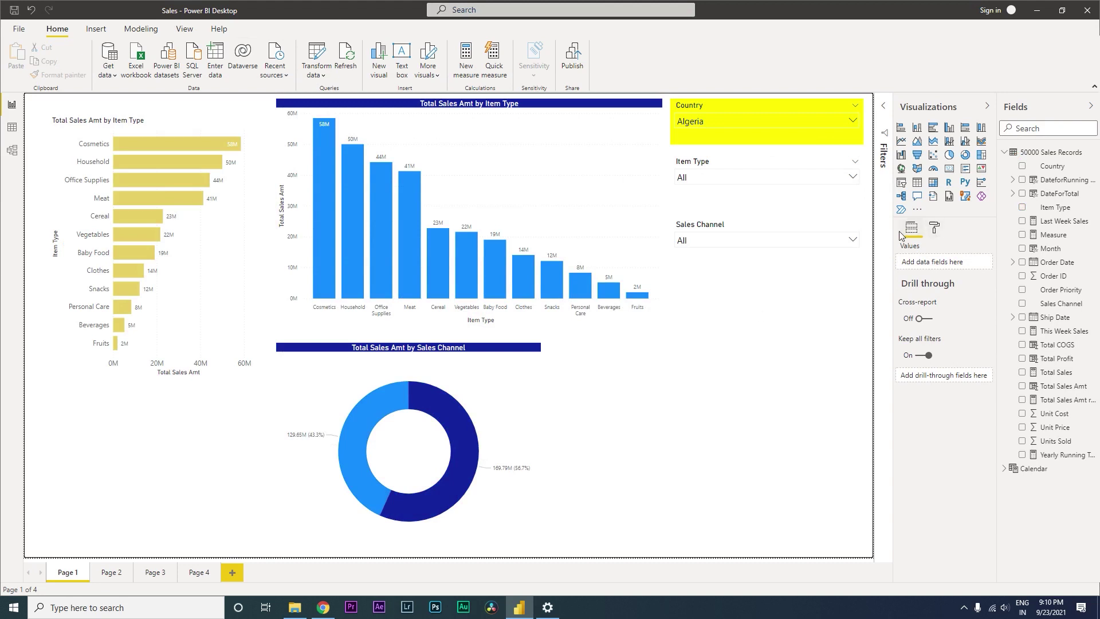
- In 50000 Sales Records, create Highlight Item Type = IF(ISFILTERED([Item Type]),"#FFF000","FFFFFF")
{"action": "left_click", "coordinate": [1094, 153]}
{"action": "key", "text": "Escape"}
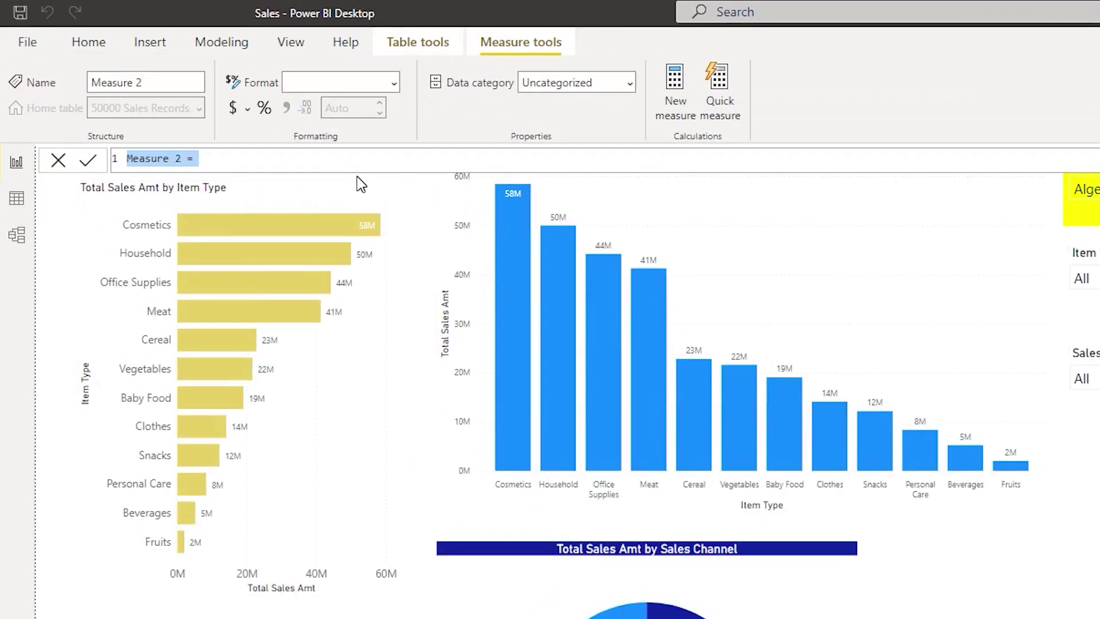
{"action": "type", "text": "Highlight "}
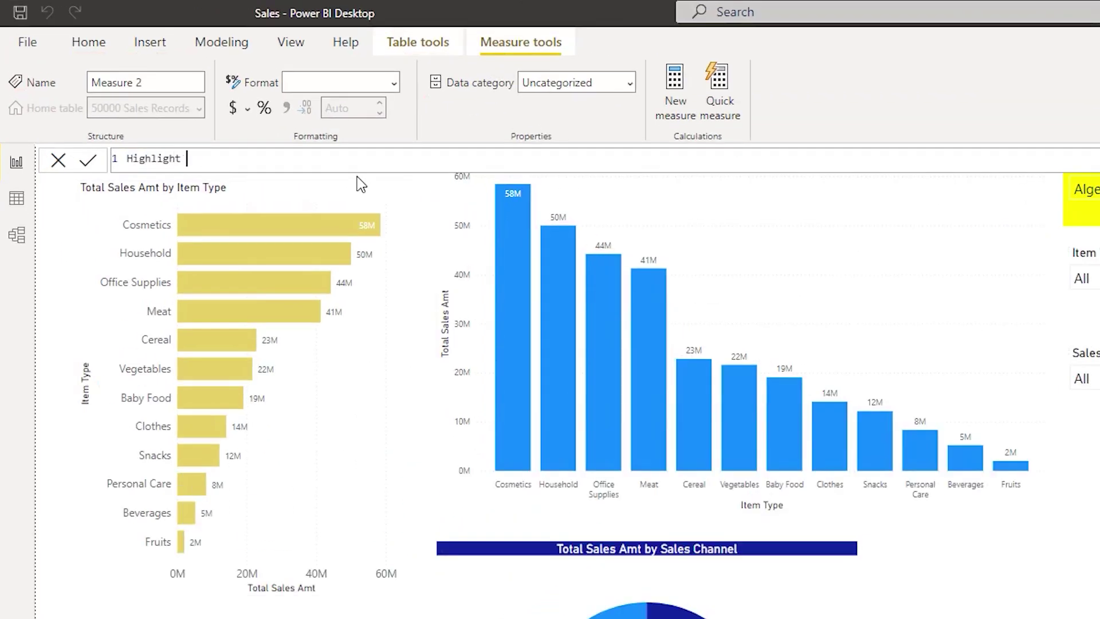
{"action": "type", "text": "Item Type = IF("}
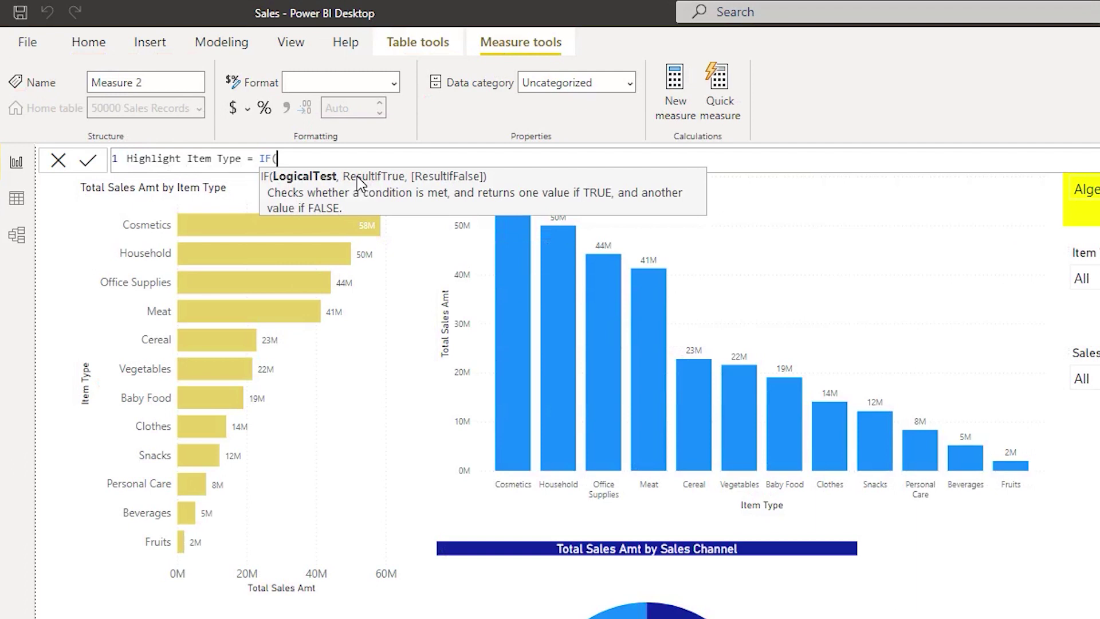
{"action": "type", "text": "is"}
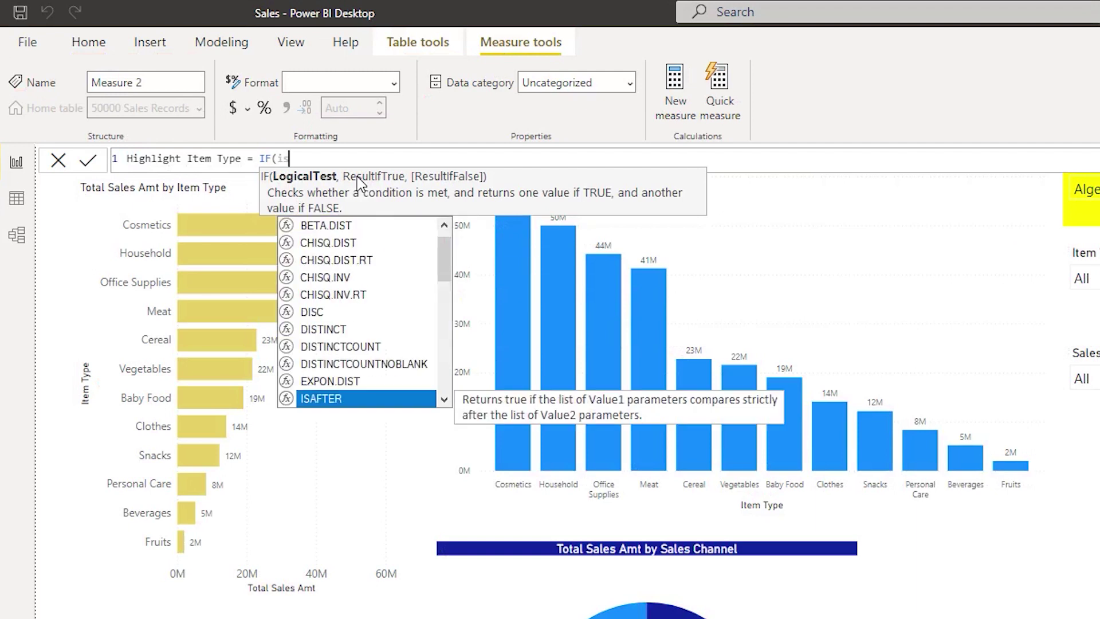
{"action": "type", "text": "fil"}
{"action": "key", "text": "Tab"}
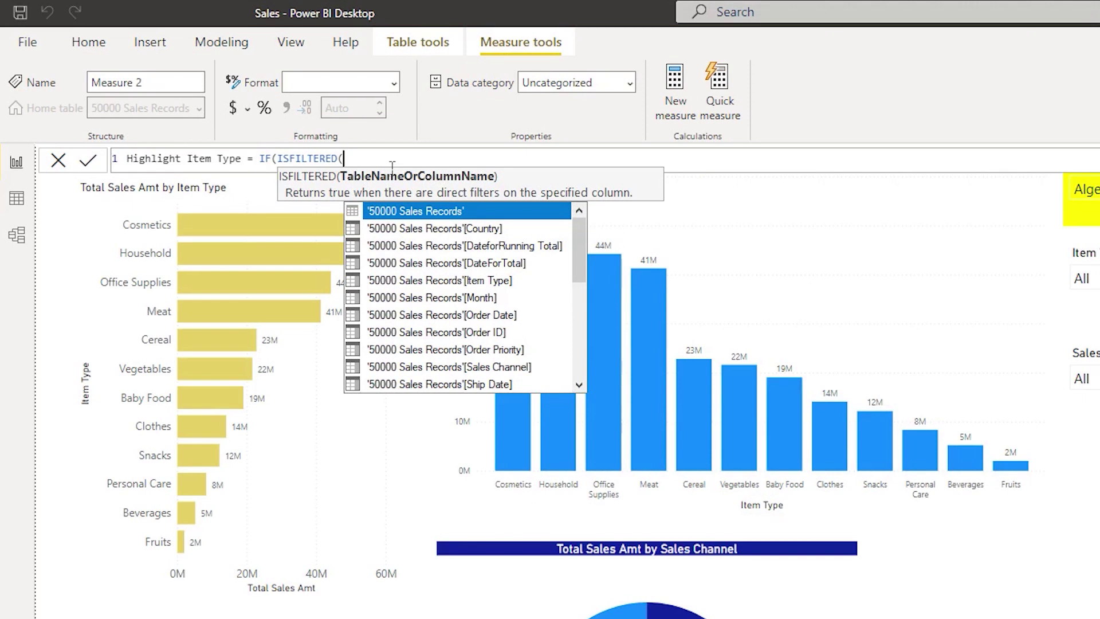
{"action": "type", "text": "item"}
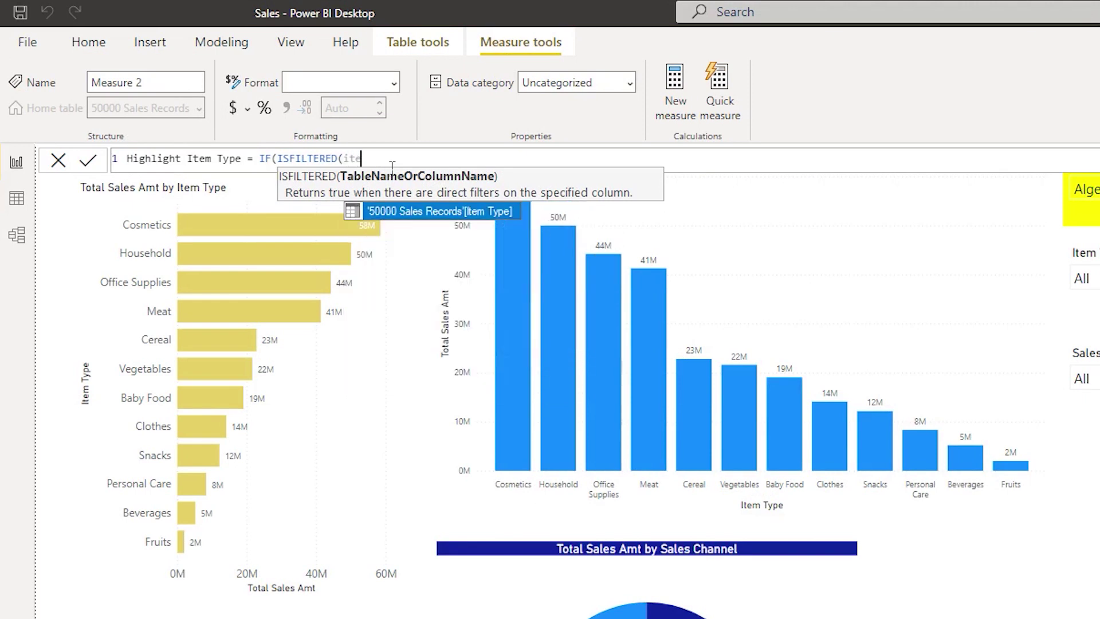
{"action": "key", "text": "Tab"}
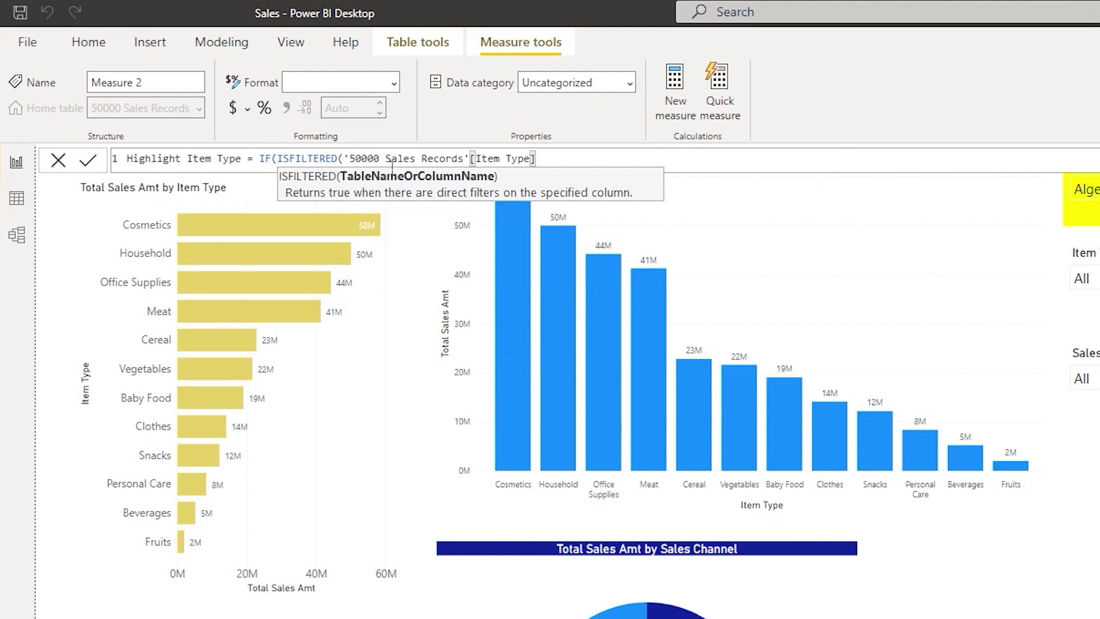
{"action": "type", "text": "),"}
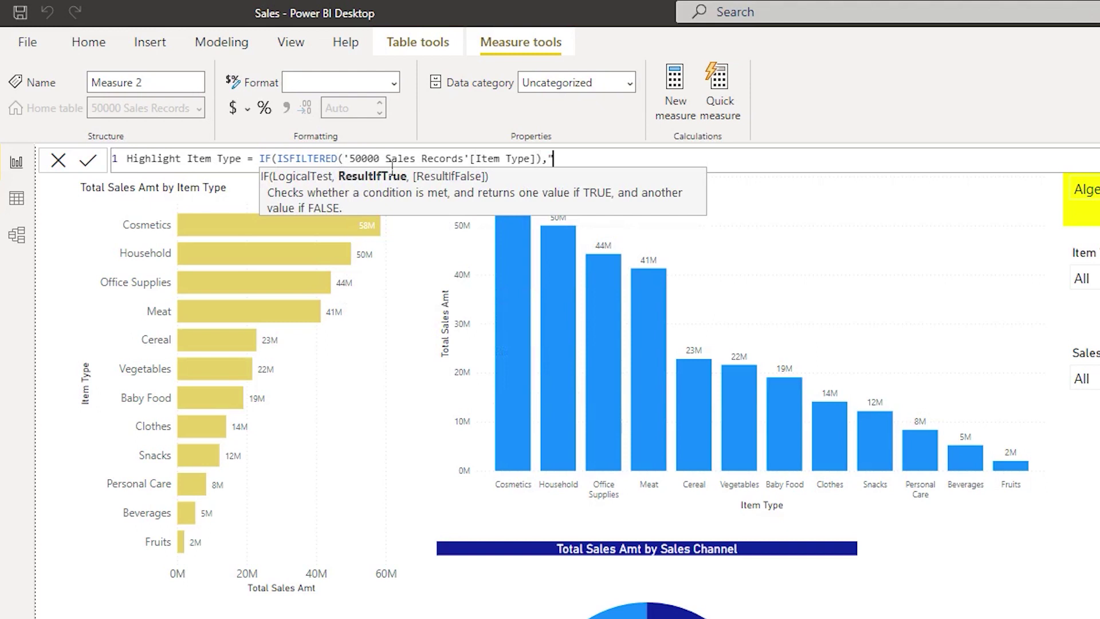
{"action": "type", "text": "\"#FFF000"}
{"action": "type", "text": ",\"FFFFFF\""}
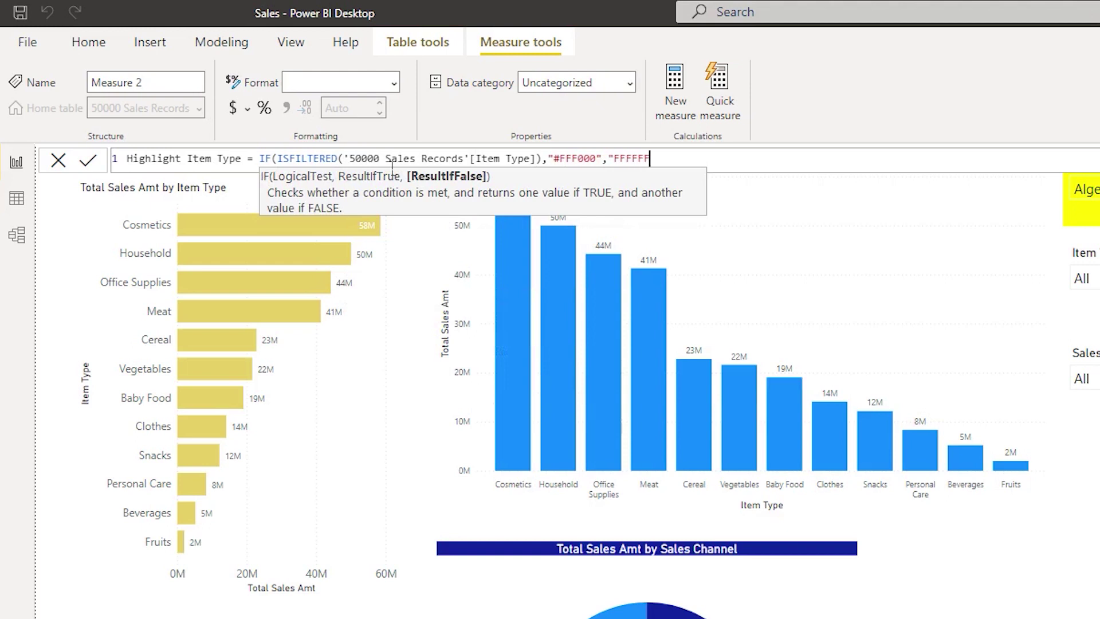
{"action": "type", "text": ")"}
{"action": "key", "text": "Return"}
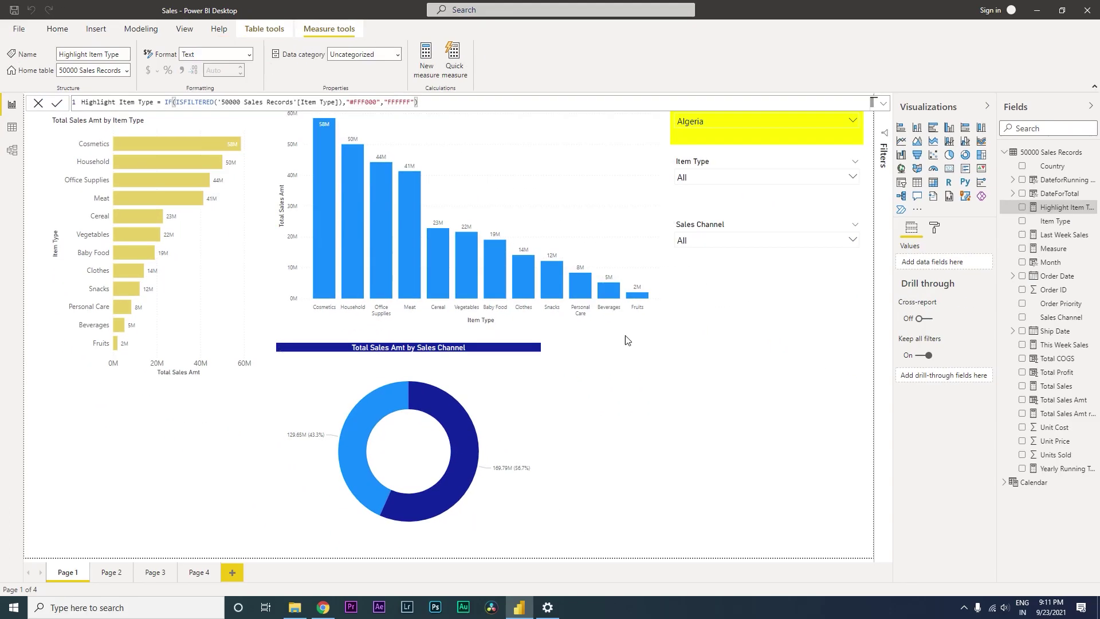
- Add Highlight Item Type to the page as a card below the slicers
{"action": "left_click", "coordinate": [767, 334]}
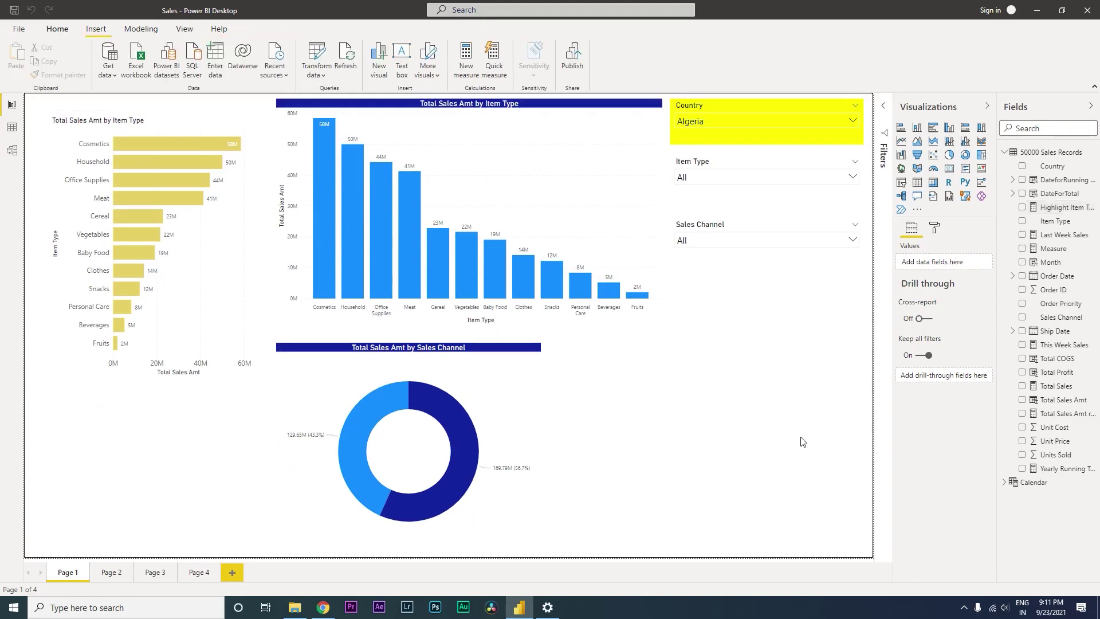
{"action": "left_click", "coordinate": [1025, 208]}
{"action": "left_click_drag", "start_coordinate": [174, 441], "coordinate": [794, 430]}
{"action": "left_click", "coordinate": [950, 168]}
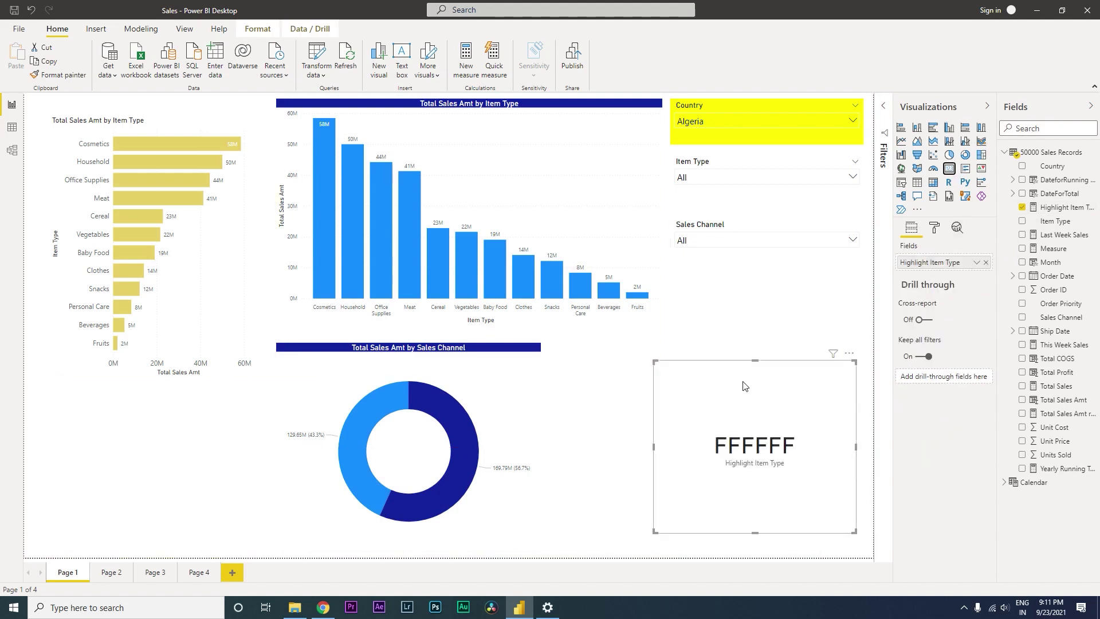
- Filter Item Type to Beverages to check the card, clear it, and delete the test card
{"action": "left_click", "coordinate": [853, 178]}
{"action": "left_click", "coordinate": [702, 204]}
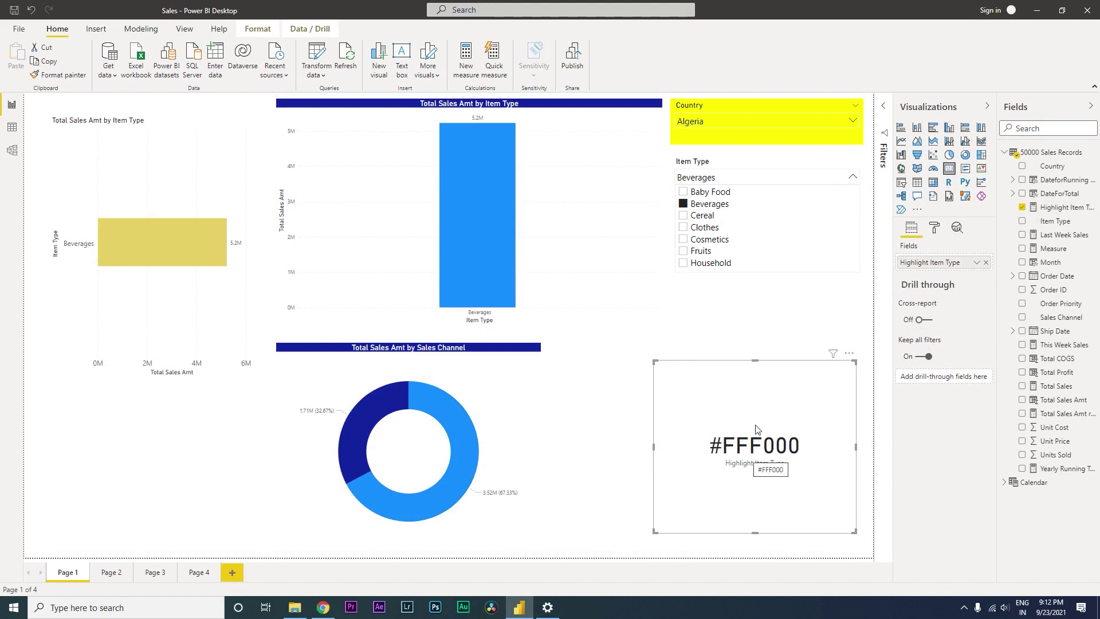
{"action": "left_click", "coordinate": [688, 205]}
{"action": "left_click", "coordinate": [759, 388]}
{"action": "key", "text": "Delete"}
{"action": "left_click", "coordinate": [736, 167]}
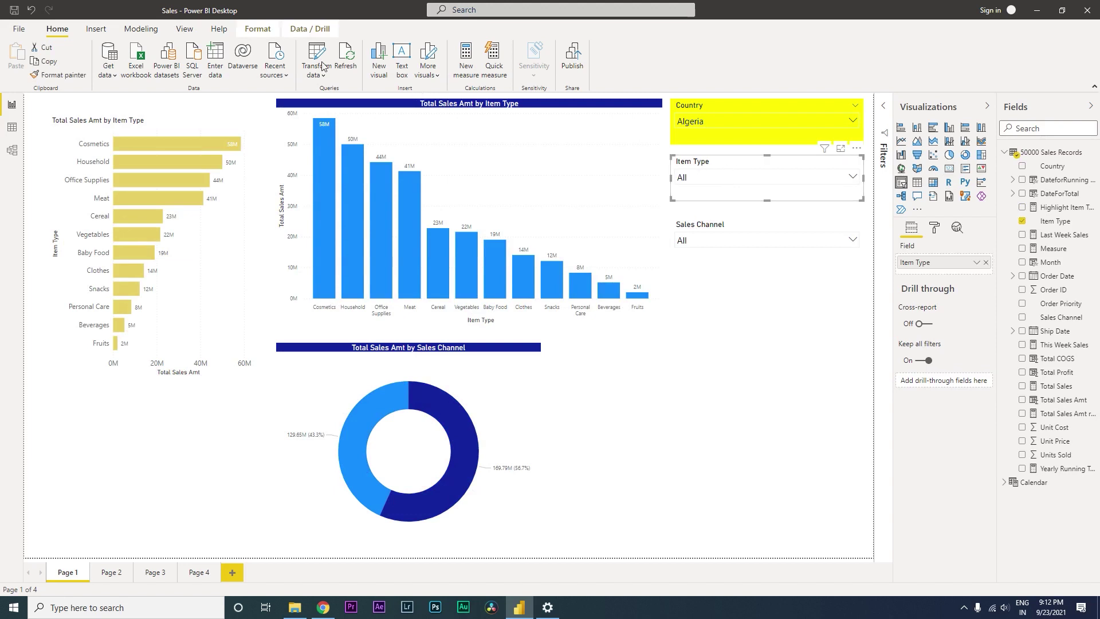
- Insert a rectangle shape and position it on the right below the Item Type slicer
{"action": "left_click", "coordinate": [96, 29]}
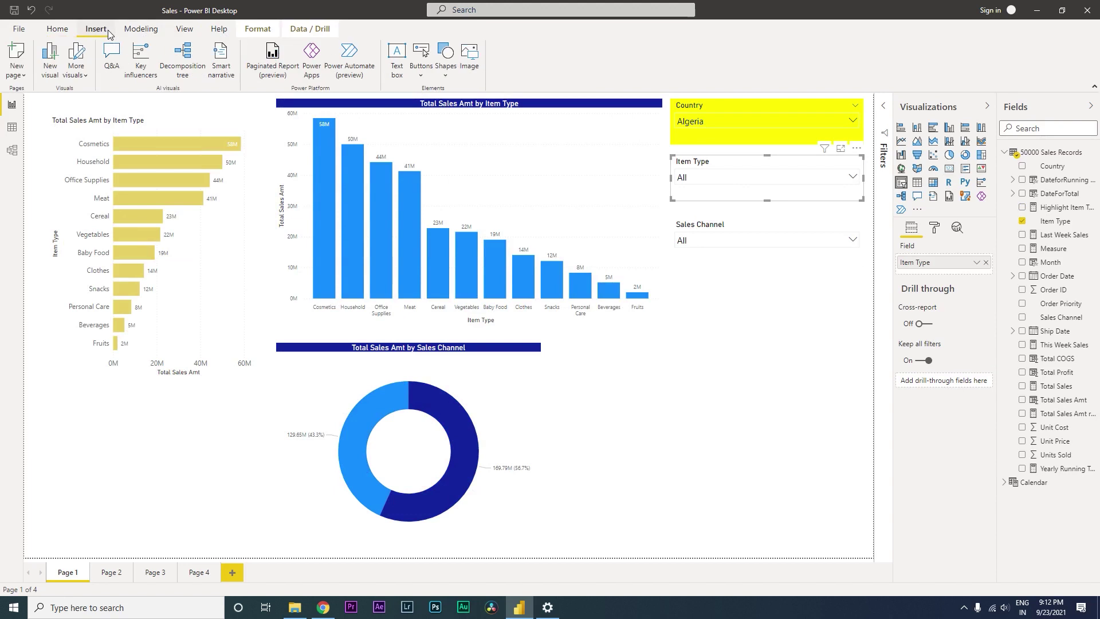
{"action": "left_click", "coordinate": [445, 75]}
{"action": "left_click", "coordinate": [446, 116]}
{"action": "left_click_drag", "start_coordinate": [114, 464], "coordinate": [808, 419]}
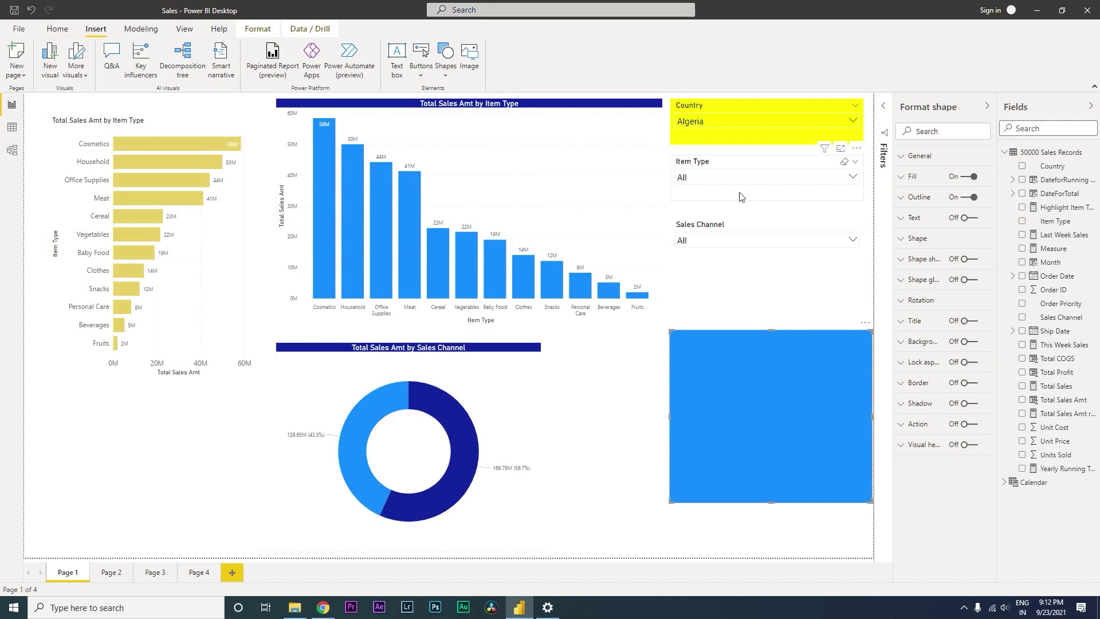
{"action": "left_click_drag", "start_coordinate": [771, 330], "coordinate": [784, 449]}
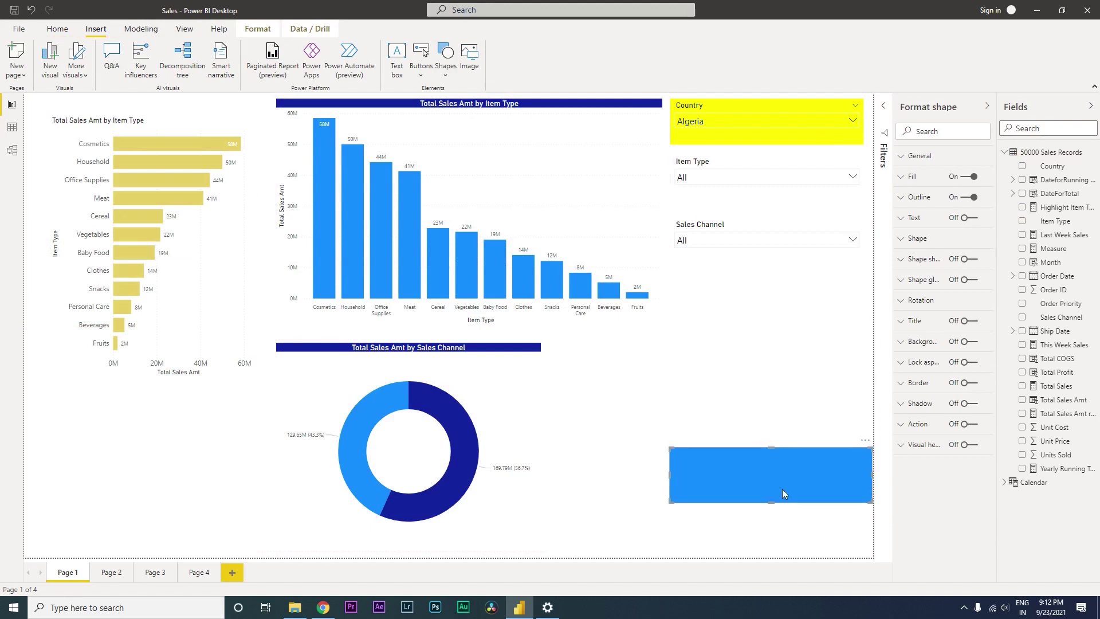
{"action": "left_click_drag", "start_coordinate": [781, 487], "coordinate": [770, 196]}
{"action": "left_click", "coordinate": [734, 169]}
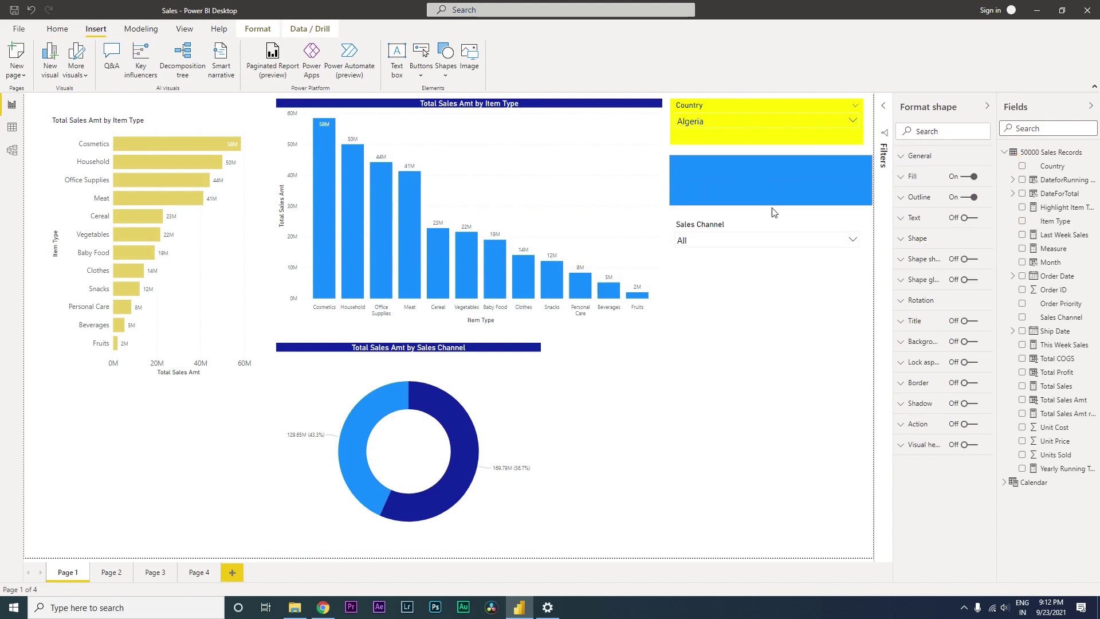
{"action": "key", "text": "ctrl+z"}
{"action": "key", "text": "ctrl+z"}
{"action": "key", "text": "ctrl+z"}
- Turn on the Item Type slicer's background and fit the rectangle over the slicer
{"action": "left_click", "coordinate": [740, 173]}
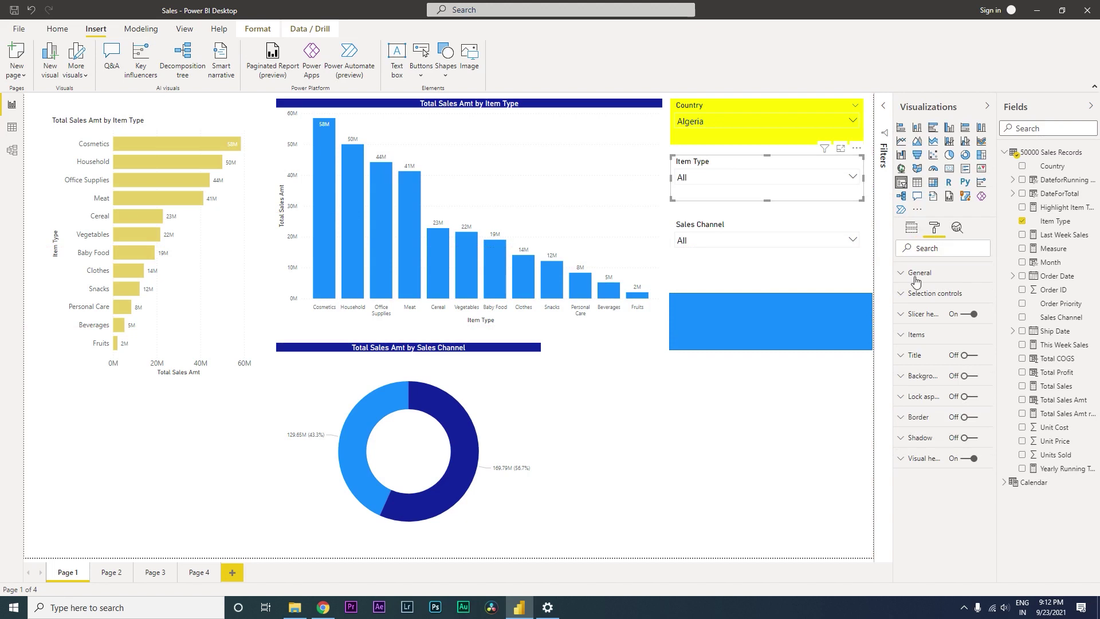
{"action": "left_click", "coordinate": [969, 376]}
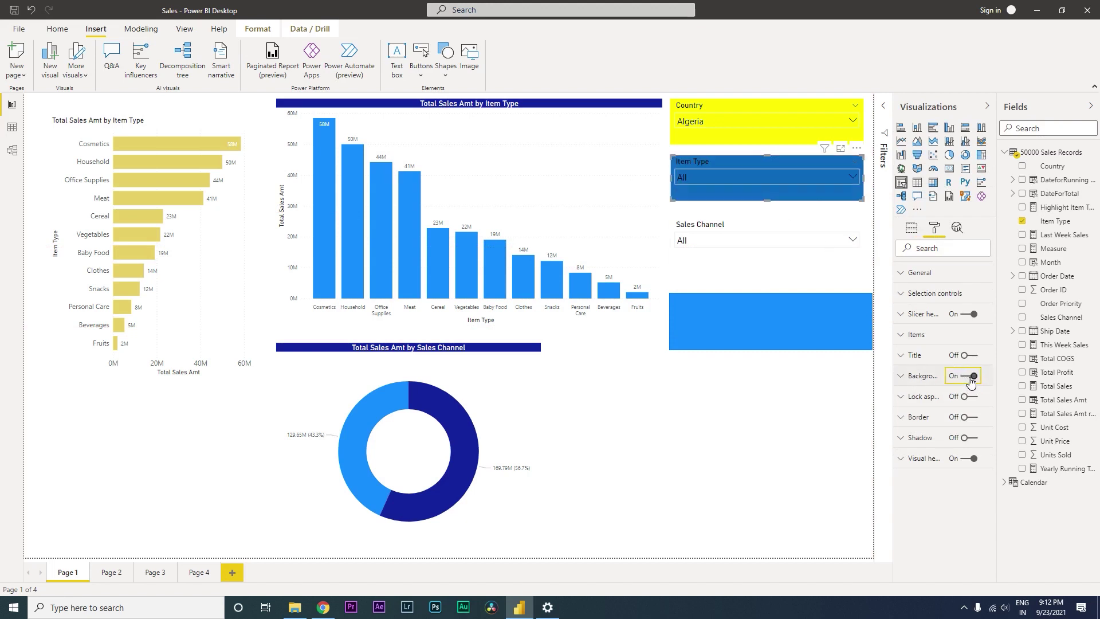
{"action": "left_click_drag", "start_coordinate": [732, 309], "coordinate": [736, 171]}
{"action": "left_click_drag", "start_coordinate": [869, 193], "coordinate": [863, 188]}
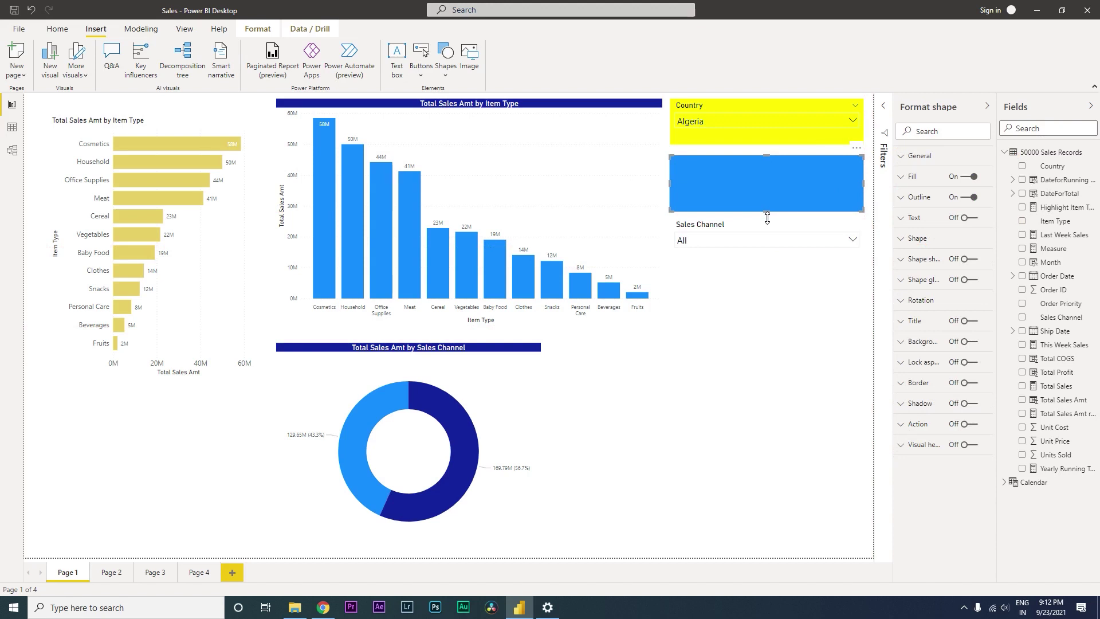
{"action": "left_click_drag", "start_coordinate": [769, 212], "coordinate": [770, 204]}
{"action": "left_click_drag", "start_coordinate": [674, 178], "coordinate": [674, 178]}
- Move the rectangle below the Sales Channel slicer and switch the Item Type slicer's Background off
{"action": "left_click_drag", "start_coordinate": [762, 183], "coordinate": [764, 325]}
{"action": "left_click", "coordinate": [748, 169]}
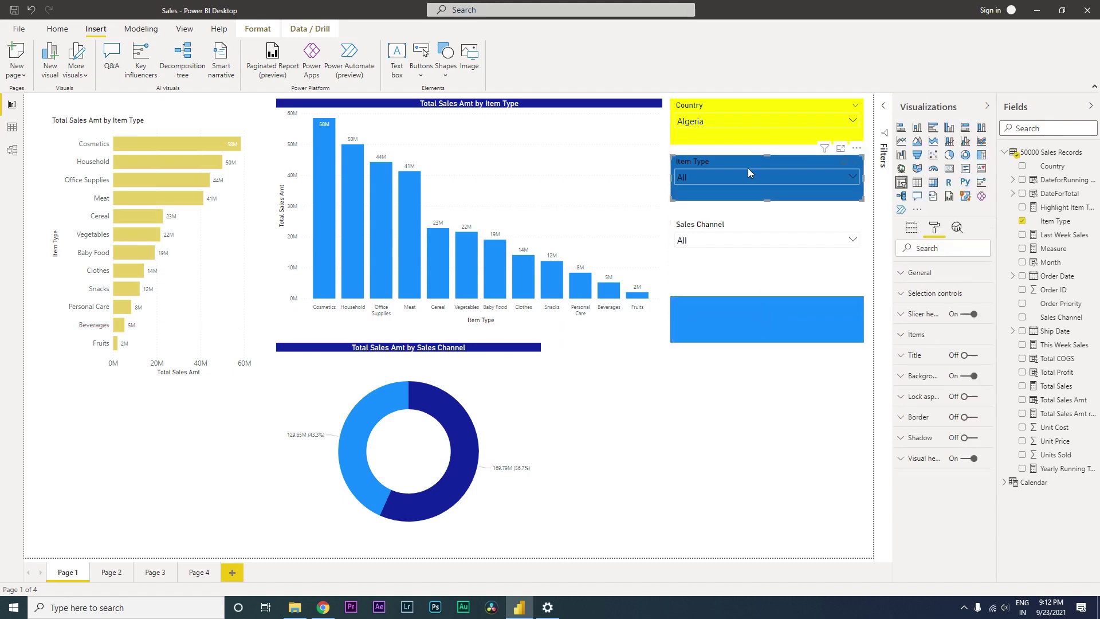
{"action": "left_click", "coordinate": [968, 376]}
{"action": "left_click", "coordinate": [783, 333]}
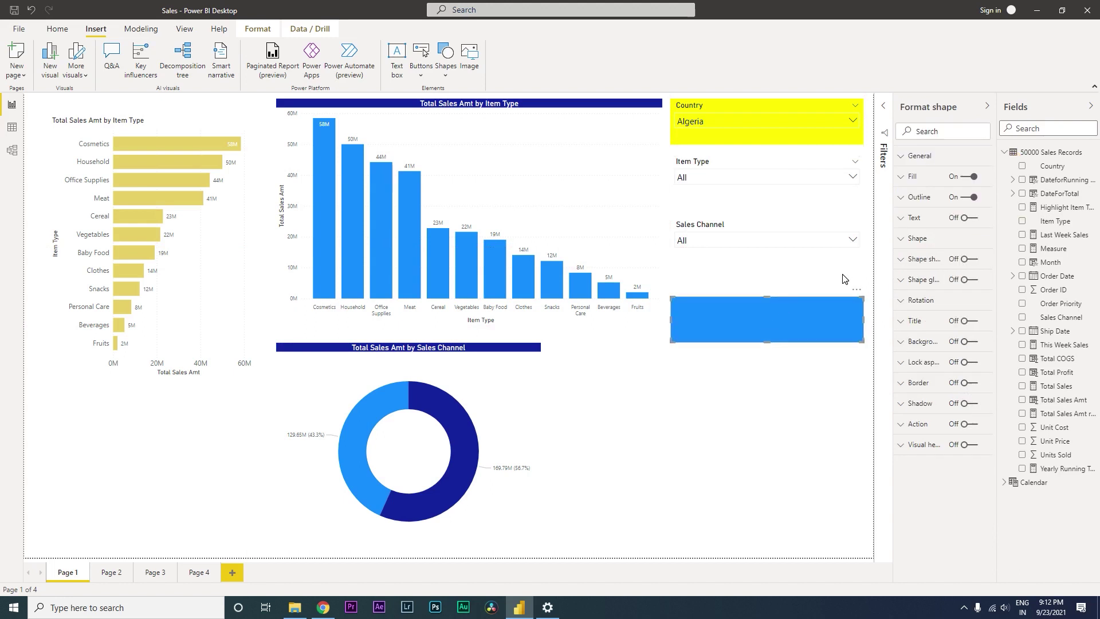
- Turn off the rectangle's outline and format its fill by field value using Highlight Item Type
{"action": "left_click", "coordinate": [966, 198]}
{"action": "left_click", "coordinate": [905, 178]}
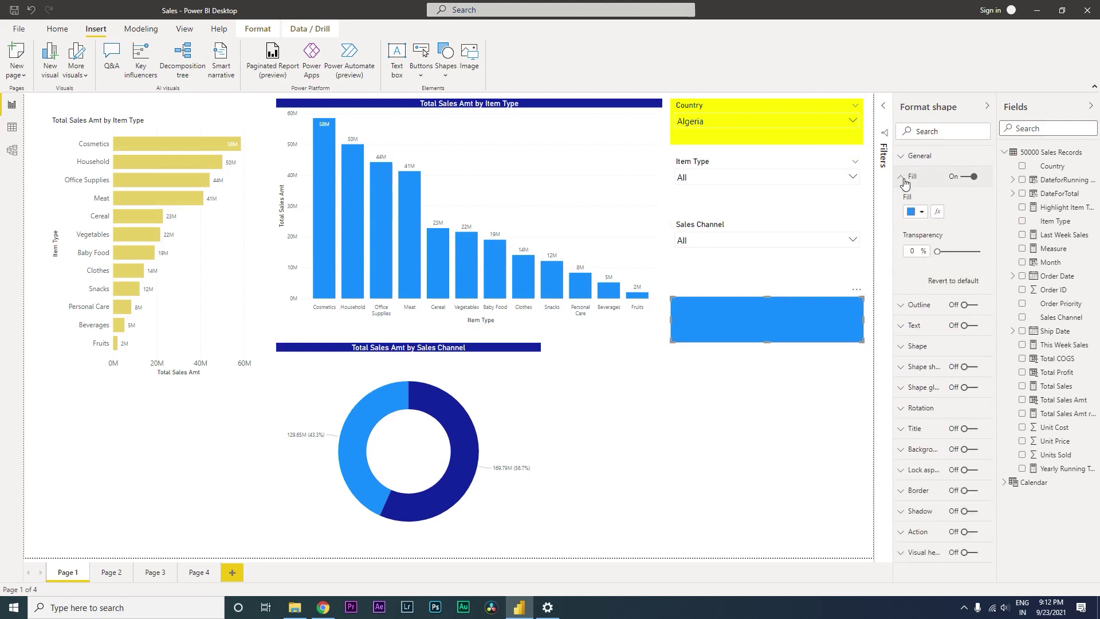
{"action": "left_click", "coordinate": [939, 212]}
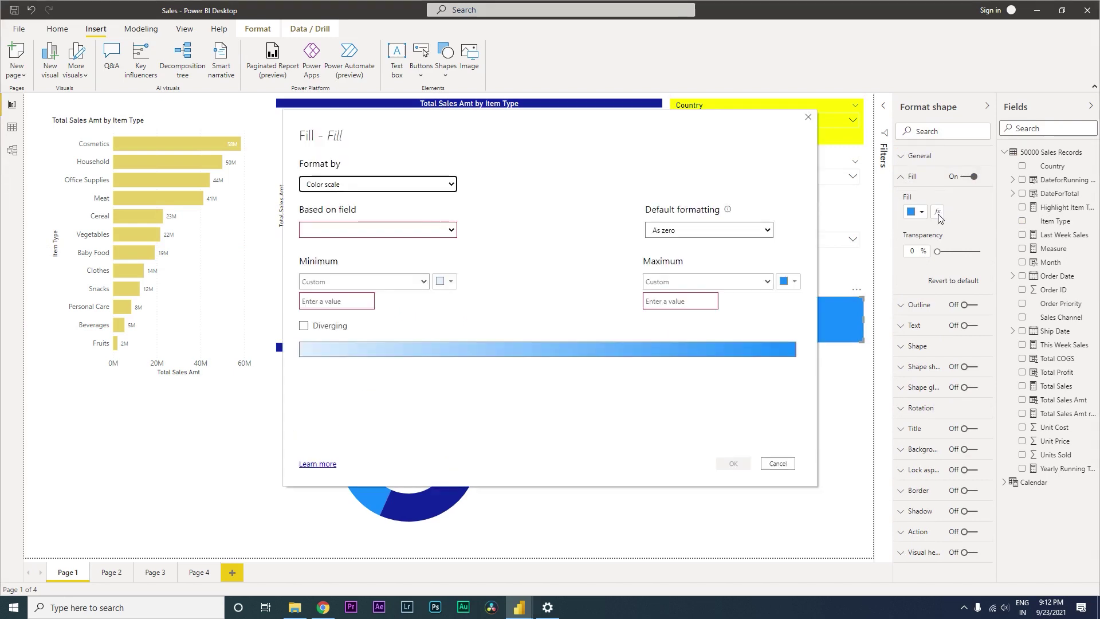
{"action": "left_click", "coordinate": [439, 184]}
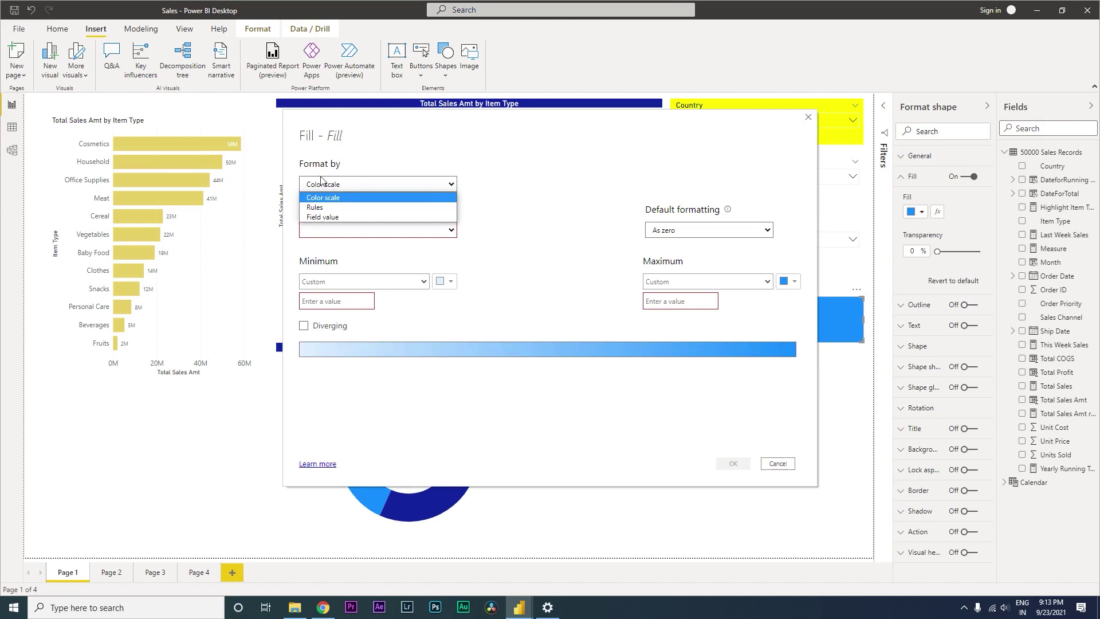
{"action": "left_click", "coordinate": [341, 218]}
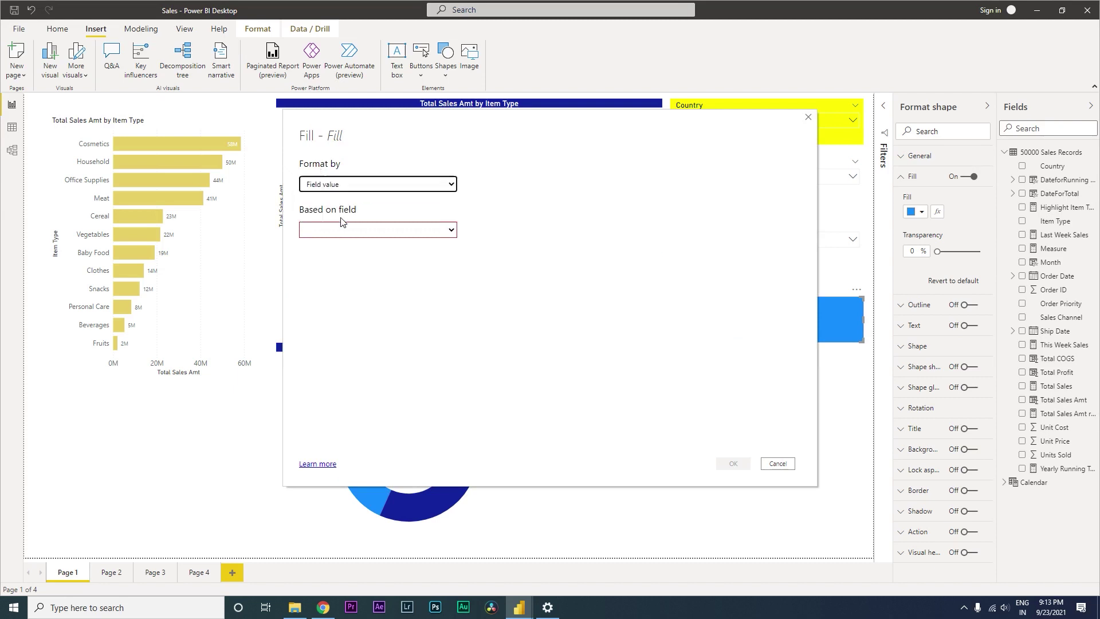
{"action": "left_click", "coordinate": [403, 234]}
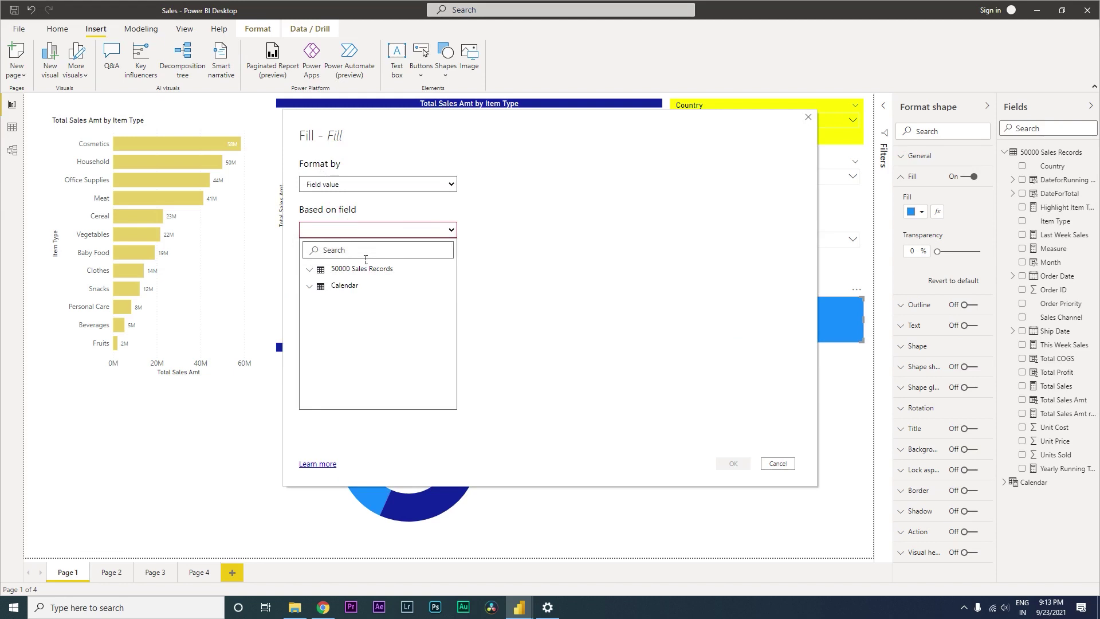
{"action": "type", "text": "high"}
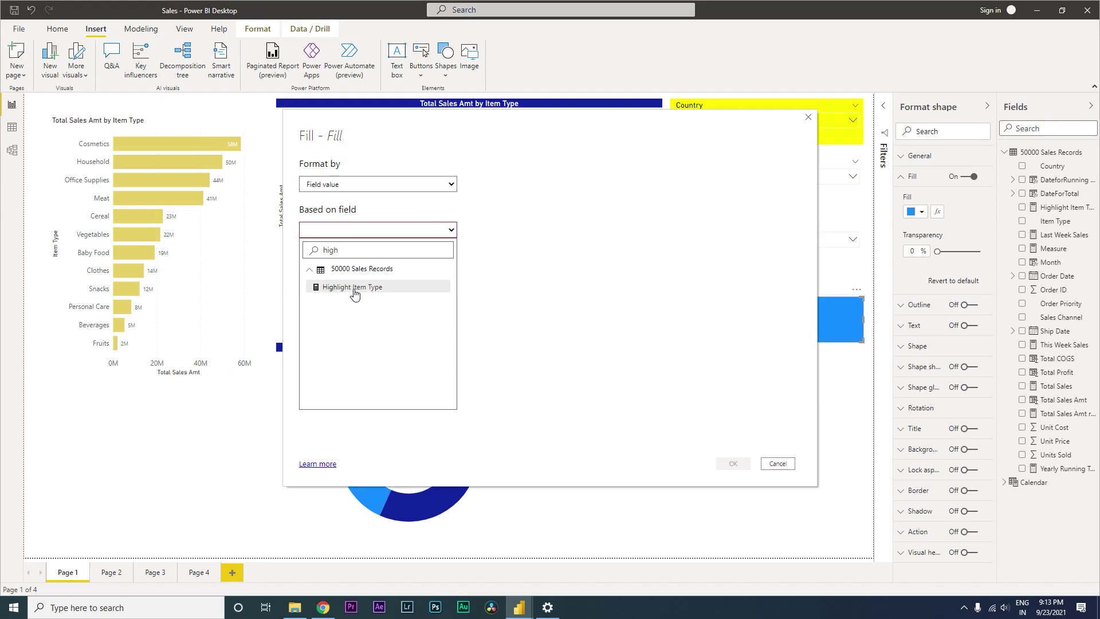
{"action": "left_click", "coordinate": [357, 290]}
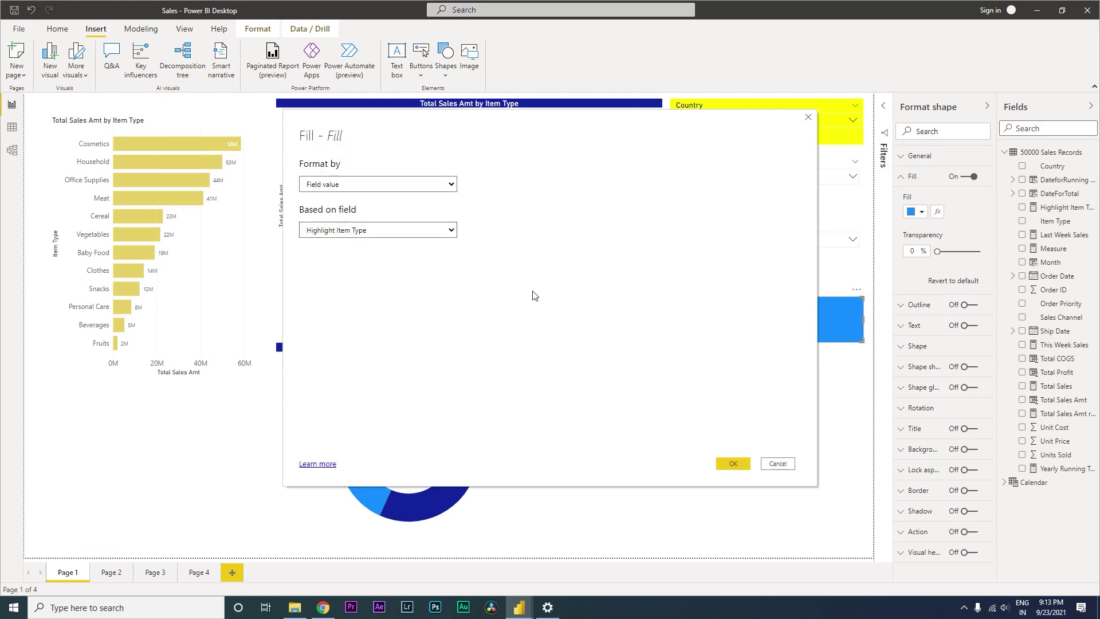
{"action": "left_click", "coordinate": [734, 465]}
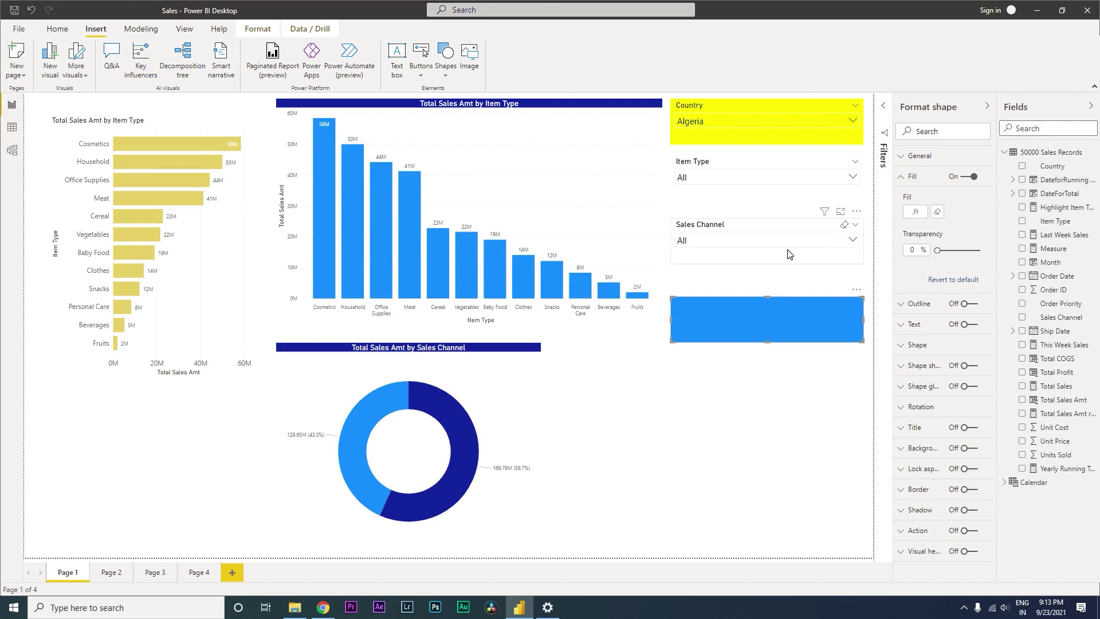
{"action": "left_click", "coordinate": [852, 178]}
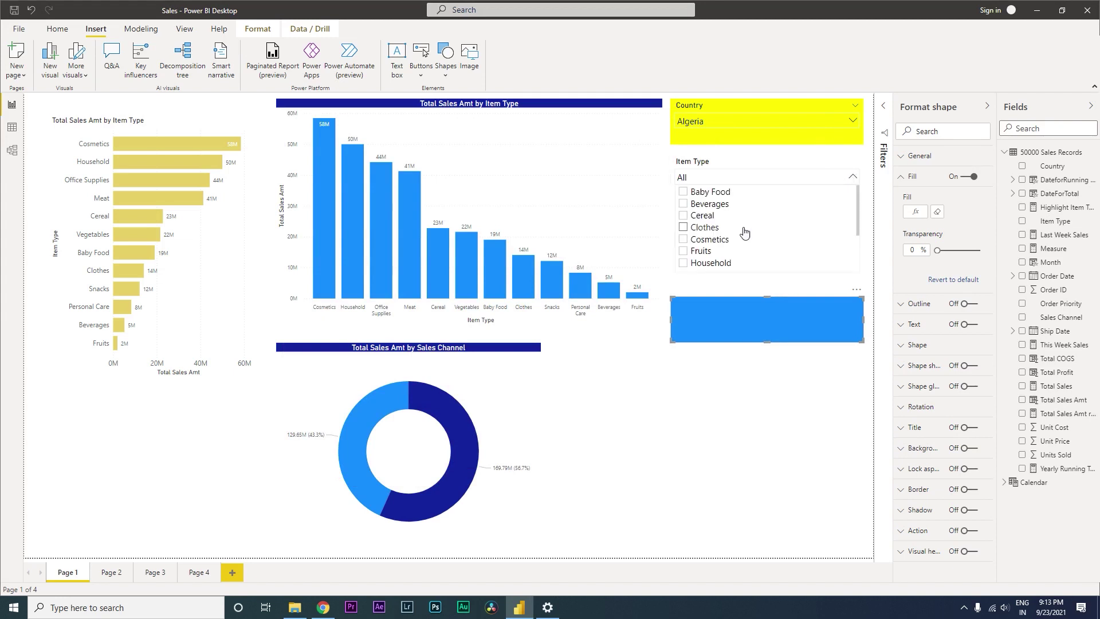
{"action": "left_click", "coordinate": [703, 218]}
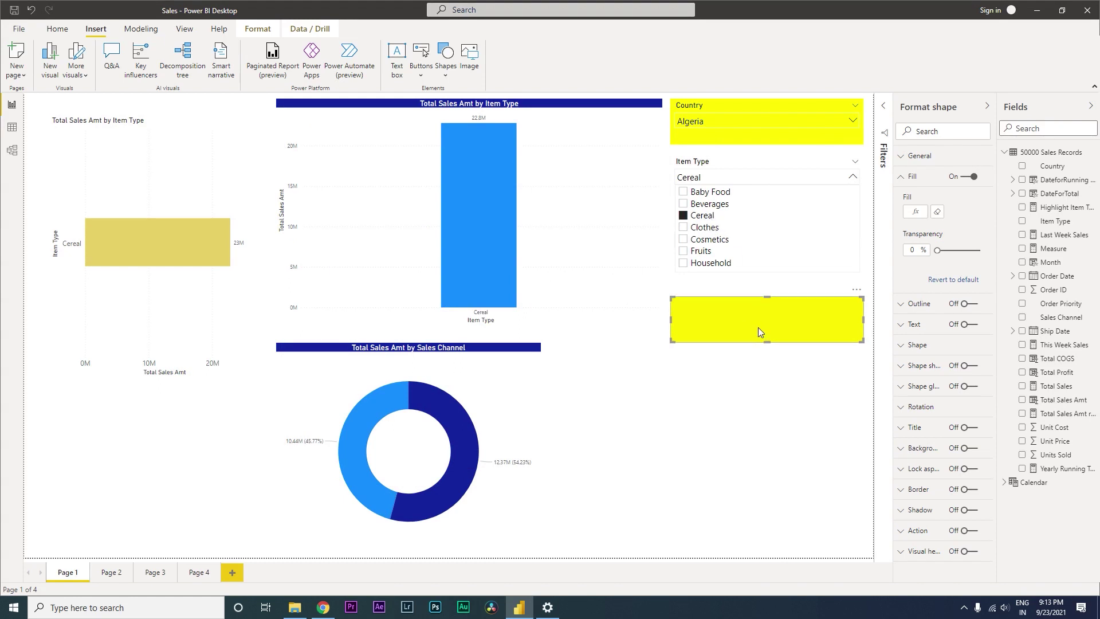
{"action": "left_click", "coordinate": [696, 216]}
{"action": "left_click", "coordinate": [767, 331]}
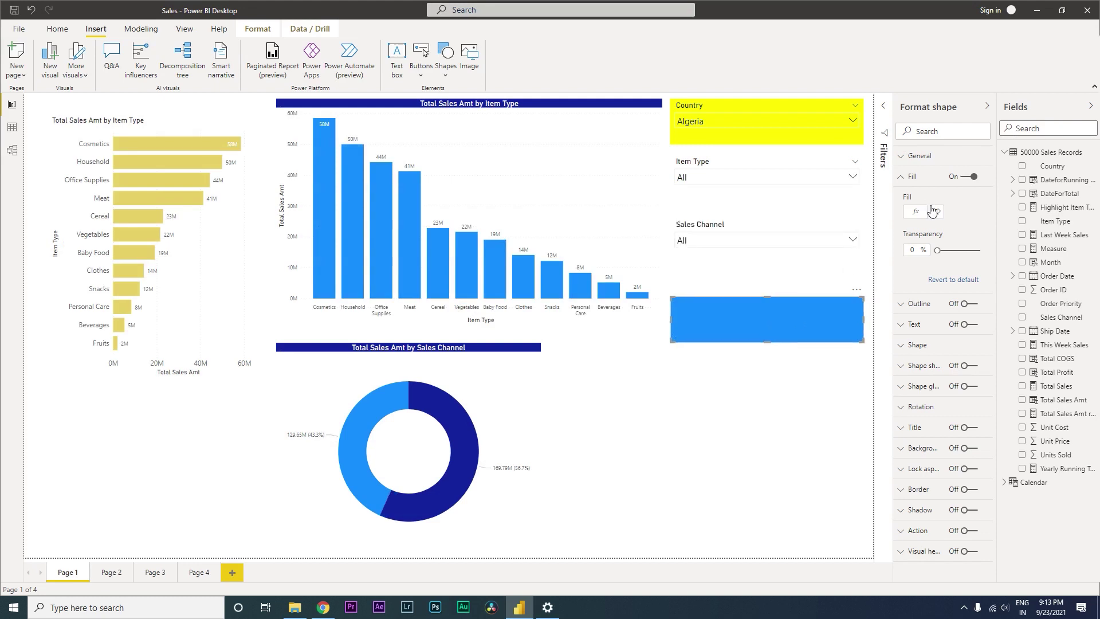
{"action": "left_click", "coordinate": [735, 305]}
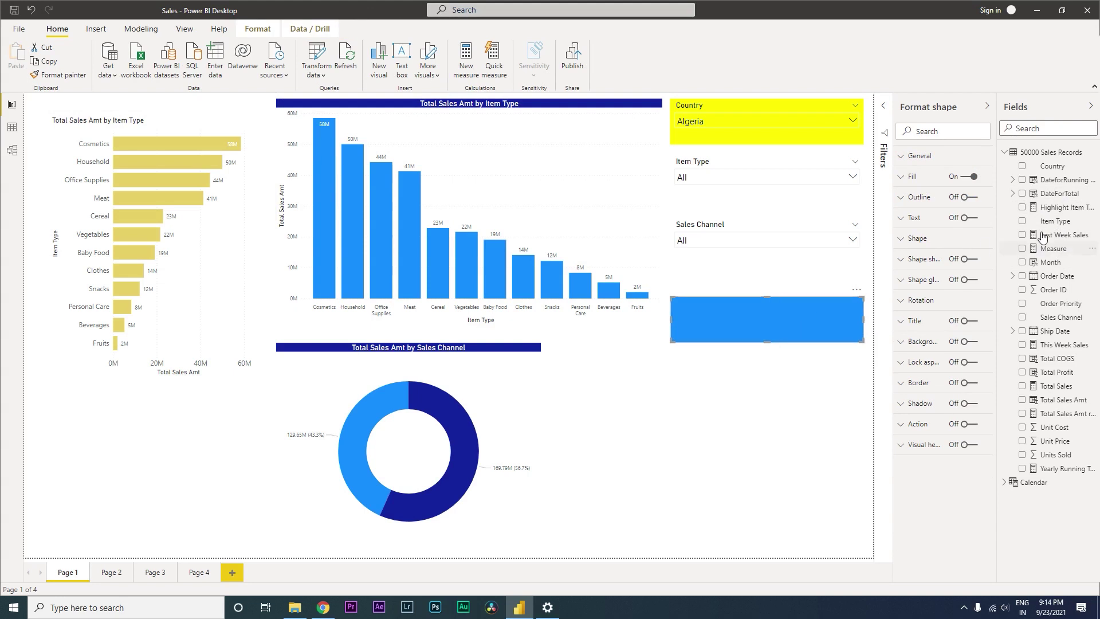
- Change the Highlight Item Type fallback colour from FFFFFF to "#FFFFFF"
{"action": "left_click", "coordinate": [1057, 207]}
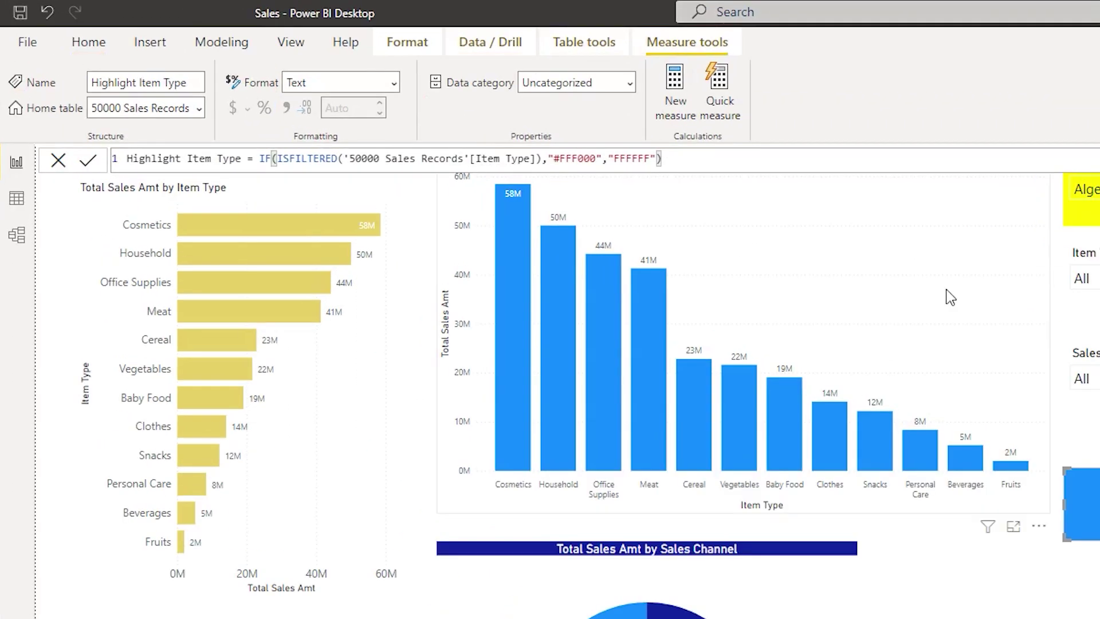
{"action": "left_click", "coordinate": [612, 159]}
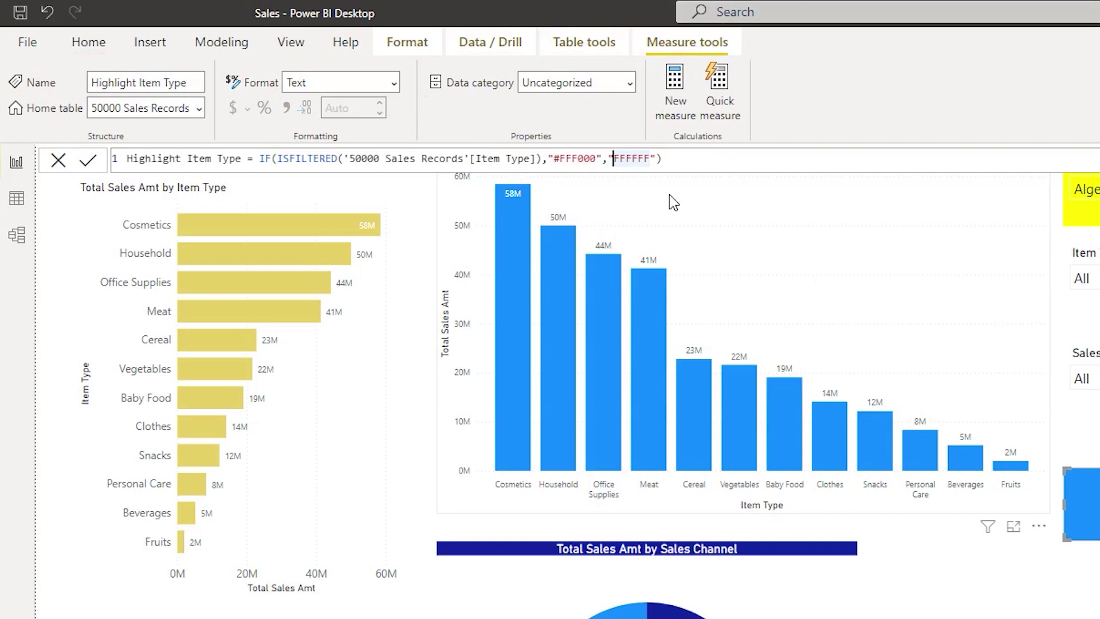
{"action": "type", "text": "#"}
{"action": "key", "text": "Return"}
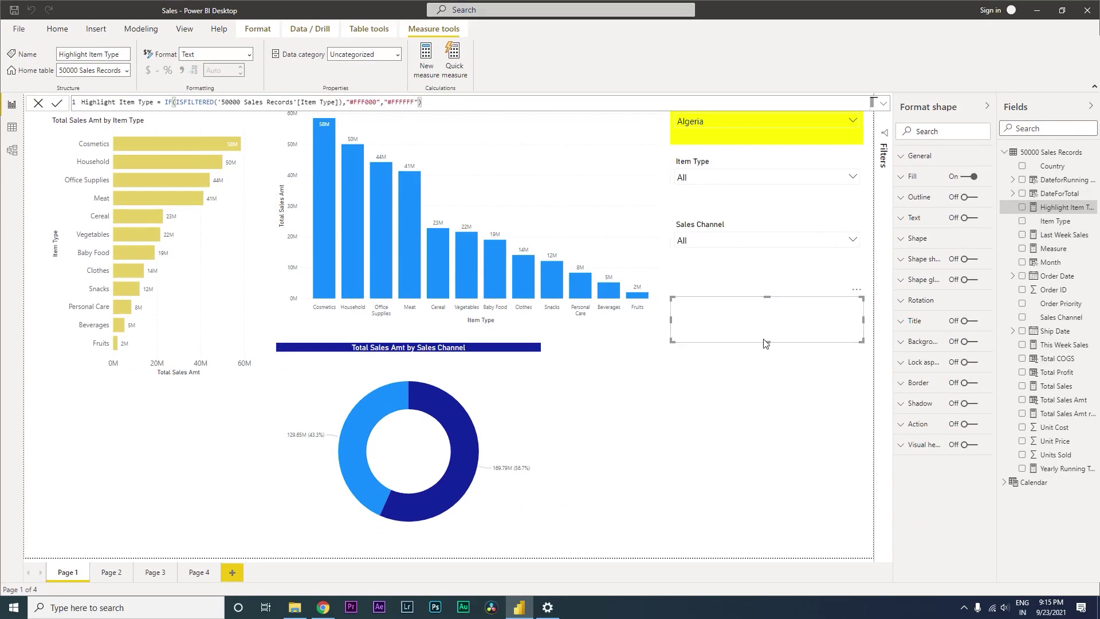
- Filter the Item Type slicer to Cereal
{"action": "left_click", "coordinate": [853, 177]}
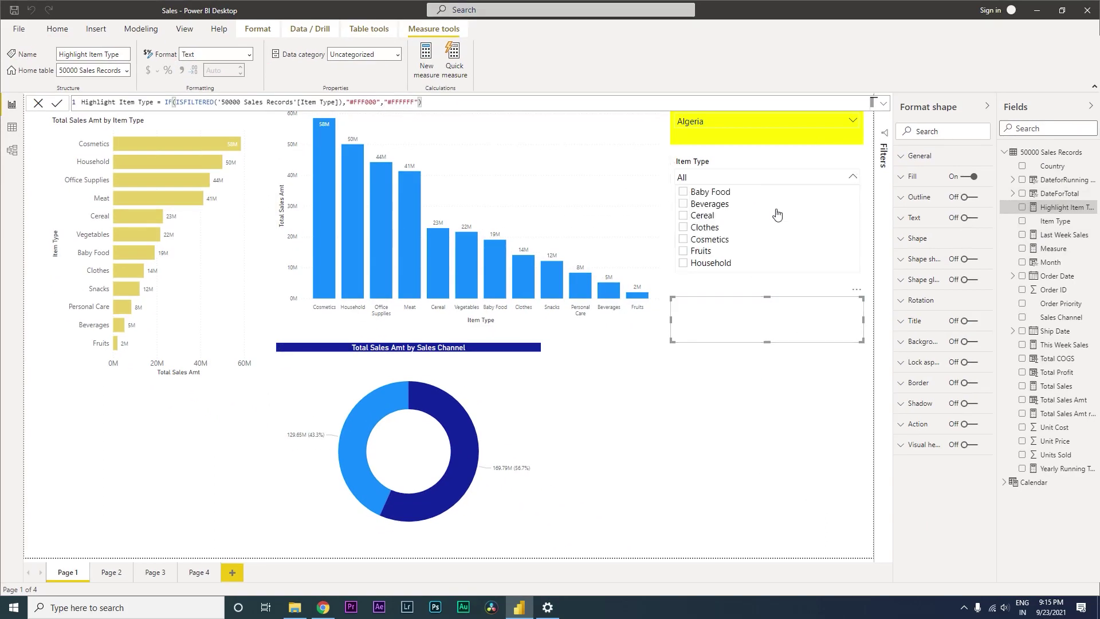
{"action": "left_click", "coordinate": [705, 217]}
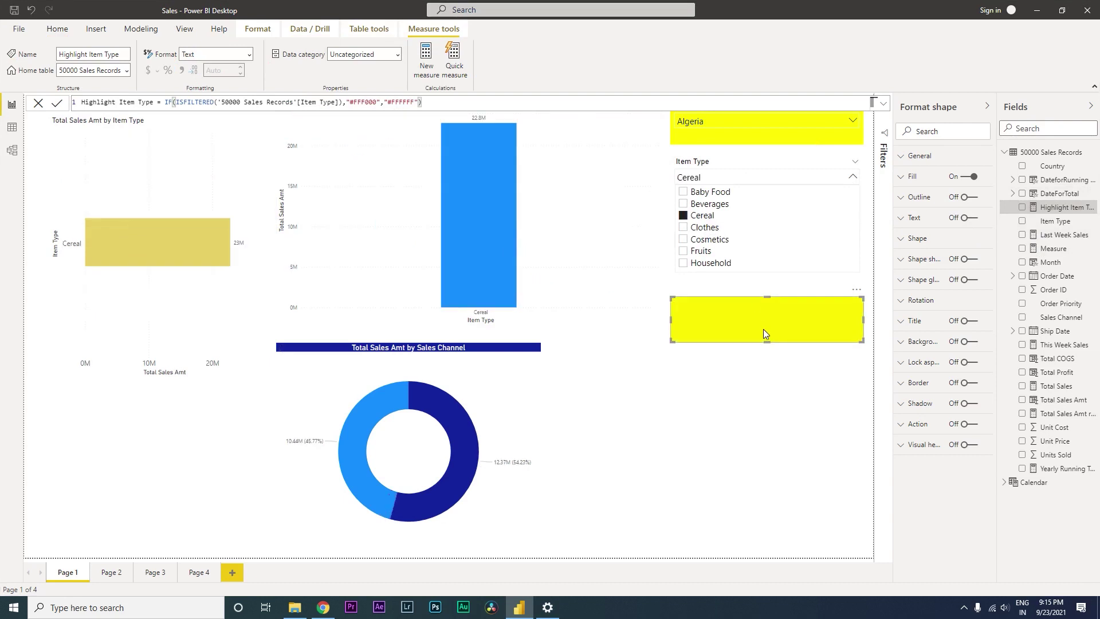
{"action": "left_click", "coordinate": [779, 364]}
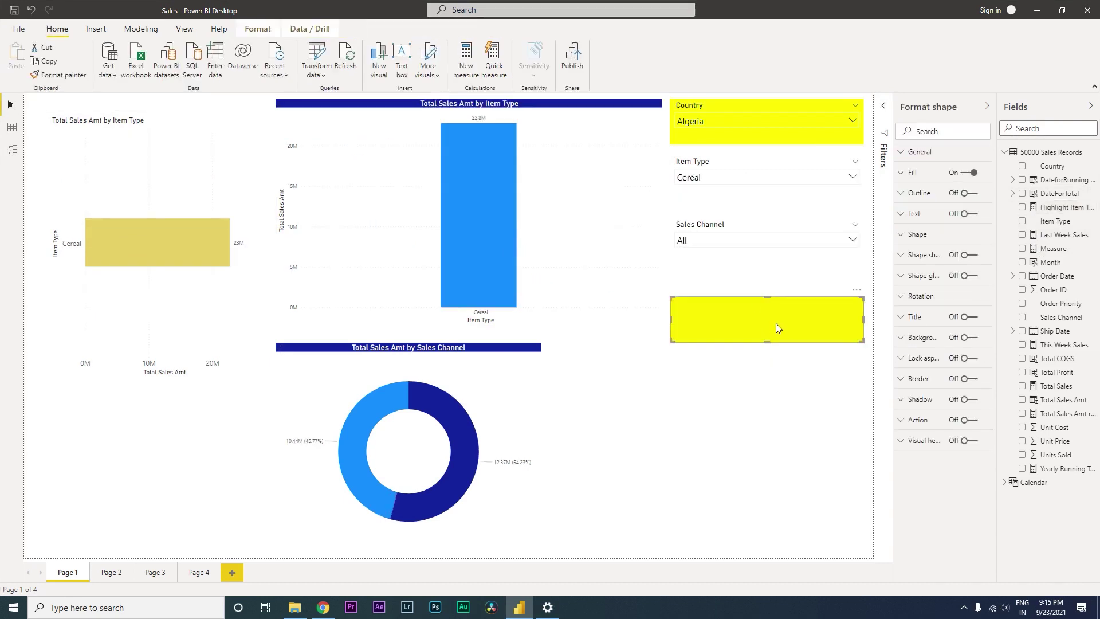
- Move the yellow rectangle over the Item Type slicer and send it to back
{"action": "left_click_drag", "start_coordinate": [766, 325], "coordinate": [764, 184]}
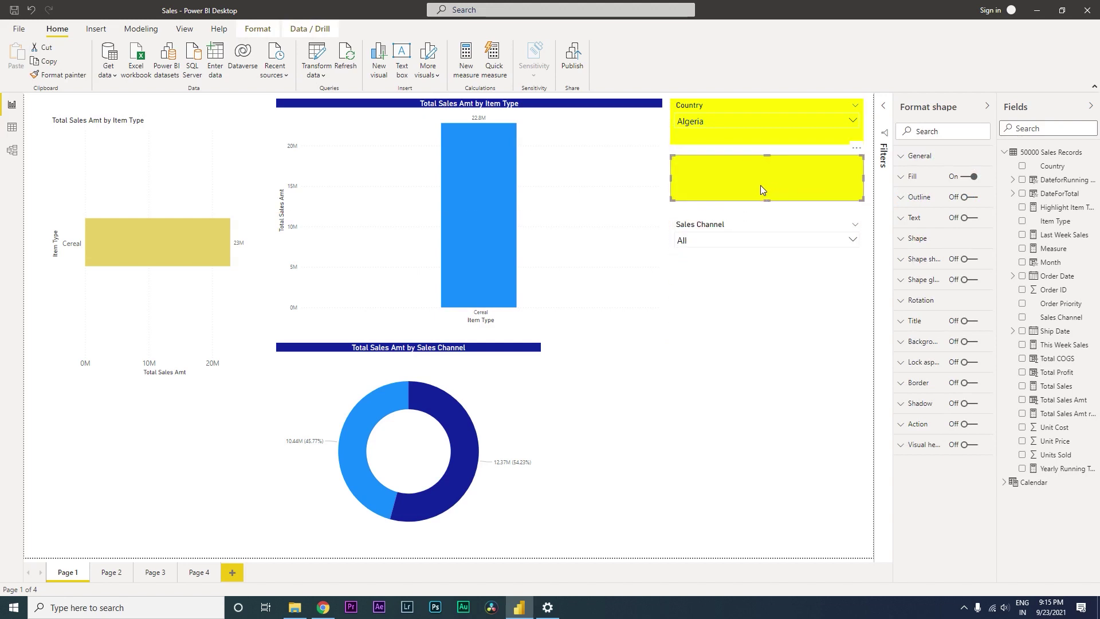
{"action": "left_click", "coordinate": [592, 162]}
{"action": "left_click", "coordinate": [748, 182]}
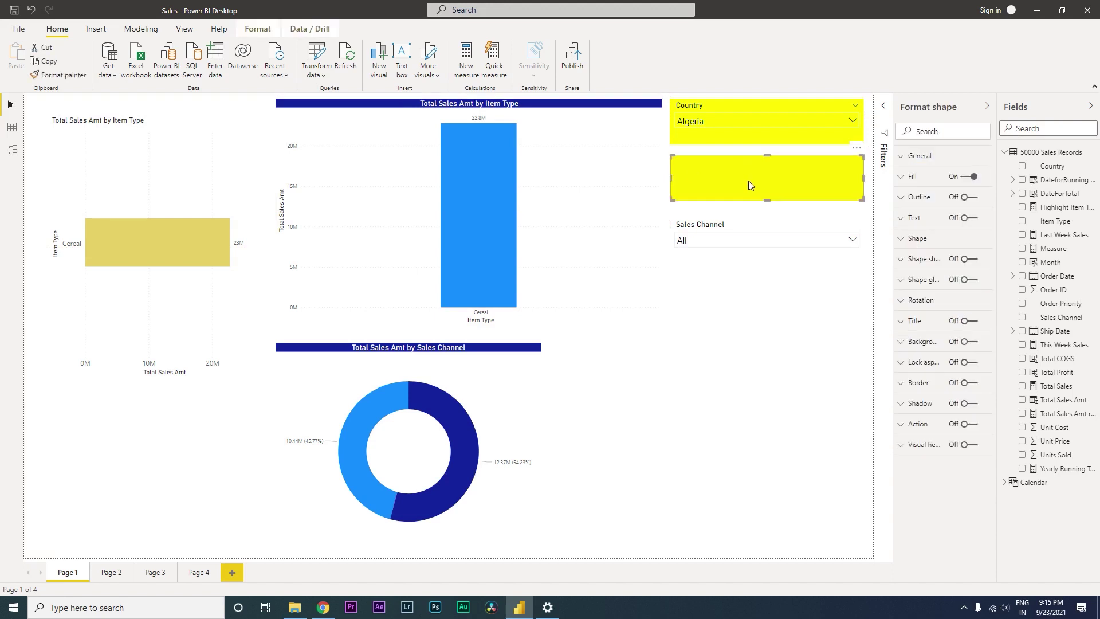
{"action": "left_click", "coordinate": [264, 31]}
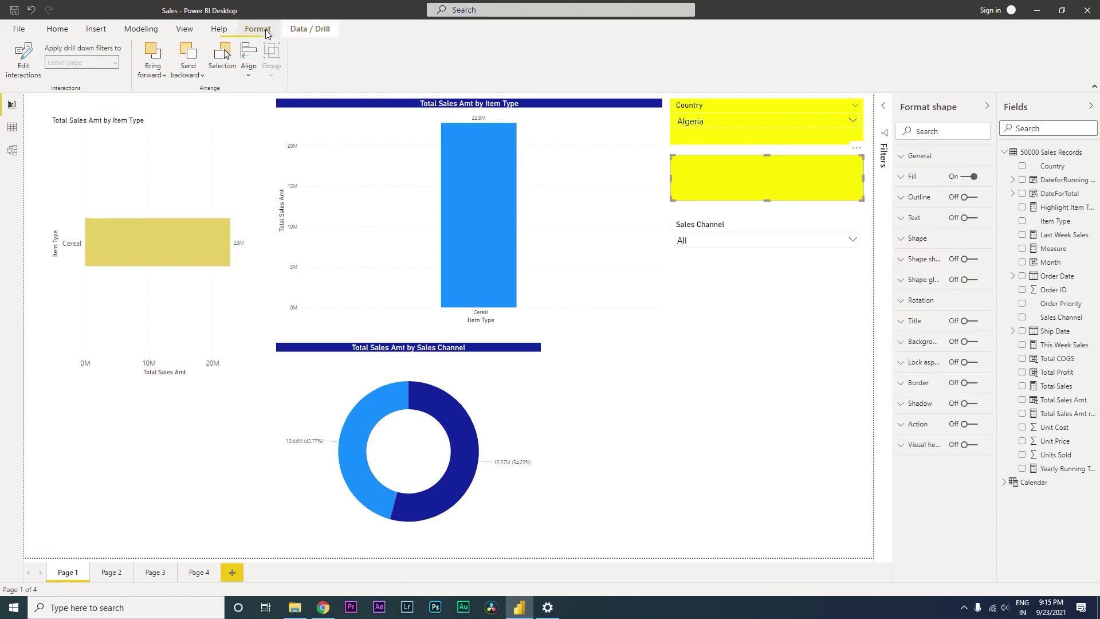
{"action": "left_click", "coordinate": [202, 76]}
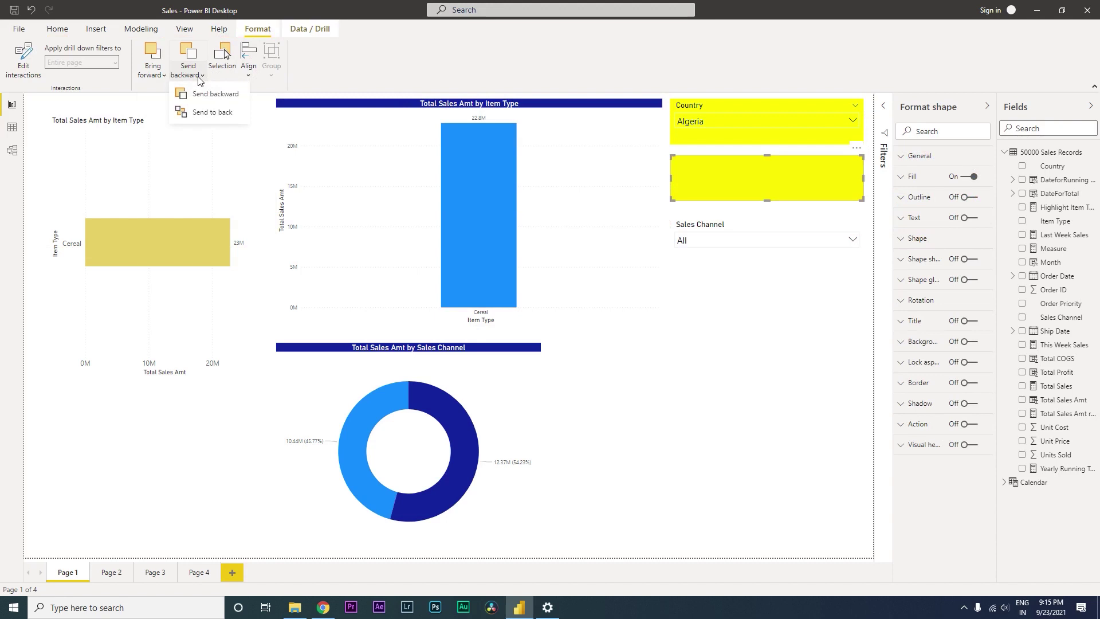
{"action": "left_click", "coordinate": [207, 113]}
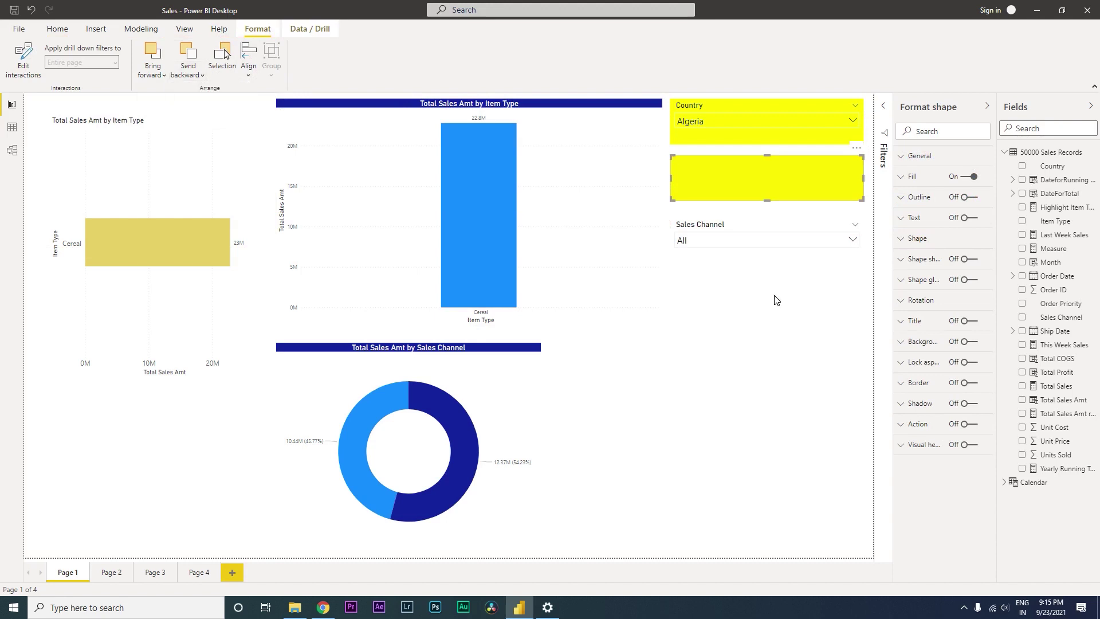
{"action": "left_click", "coordinate": [771, 298]}
{"action": "left_click", "coordinate": [712, 165]}
{"action": "left_click_drag", "start_coordinate": [718, 167], "coordinate": [719, 169]}
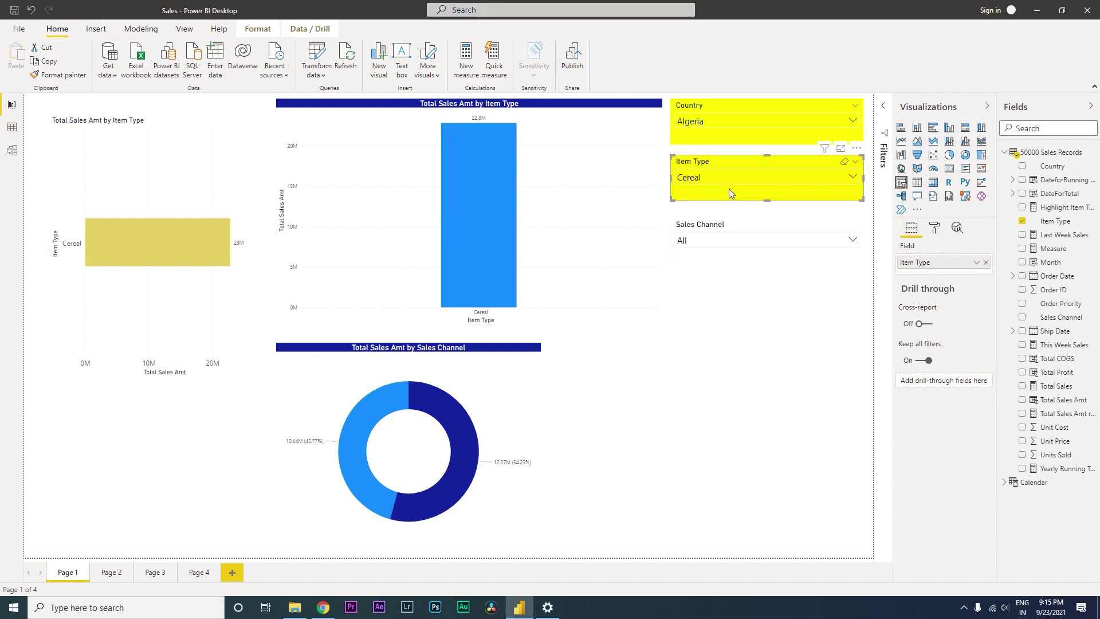
- Switch Item Type to Beverages, then clear it to All so the highlight turns white
{"action": "left_click", "coordinate": [765, 338]}
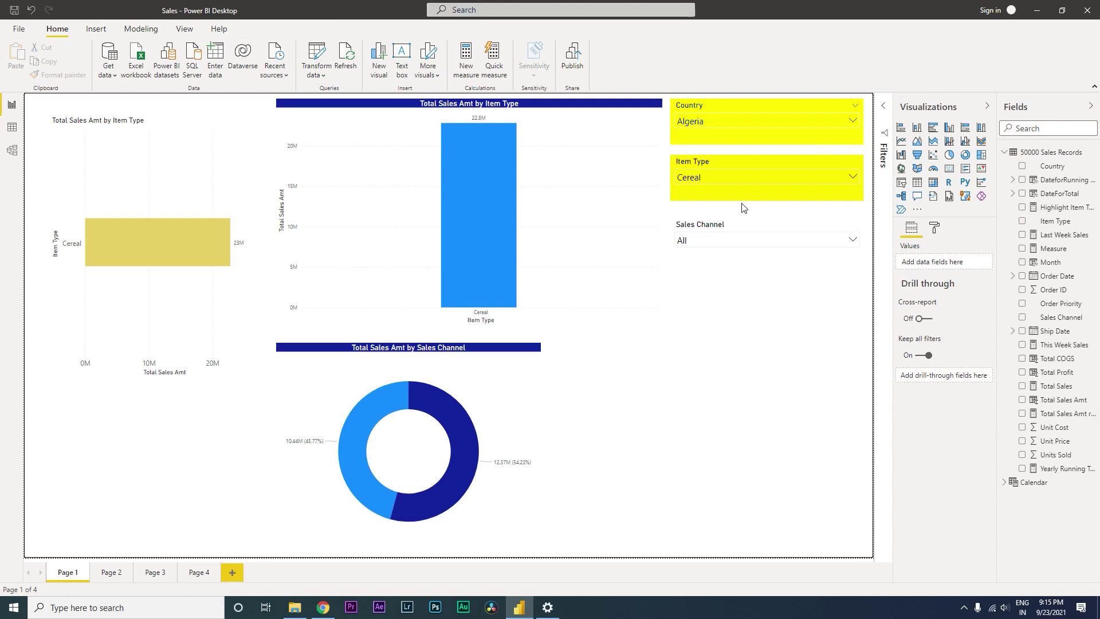
{"action": "left_click", "coordinate": [853, 177]}
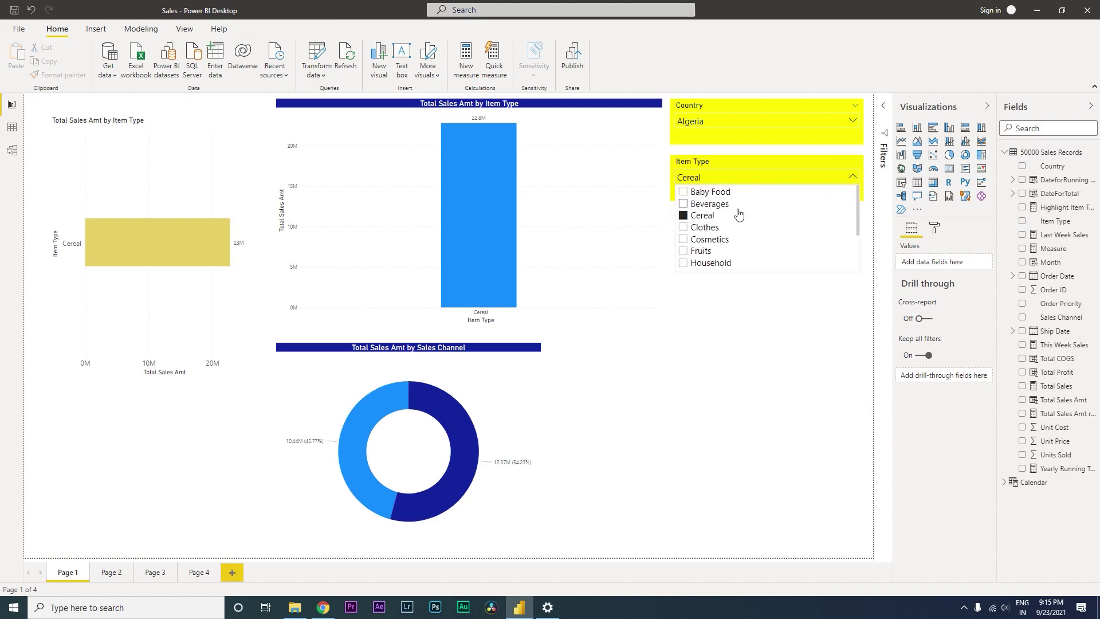
{"action": "left_click", "coordinate": [711, 205]}
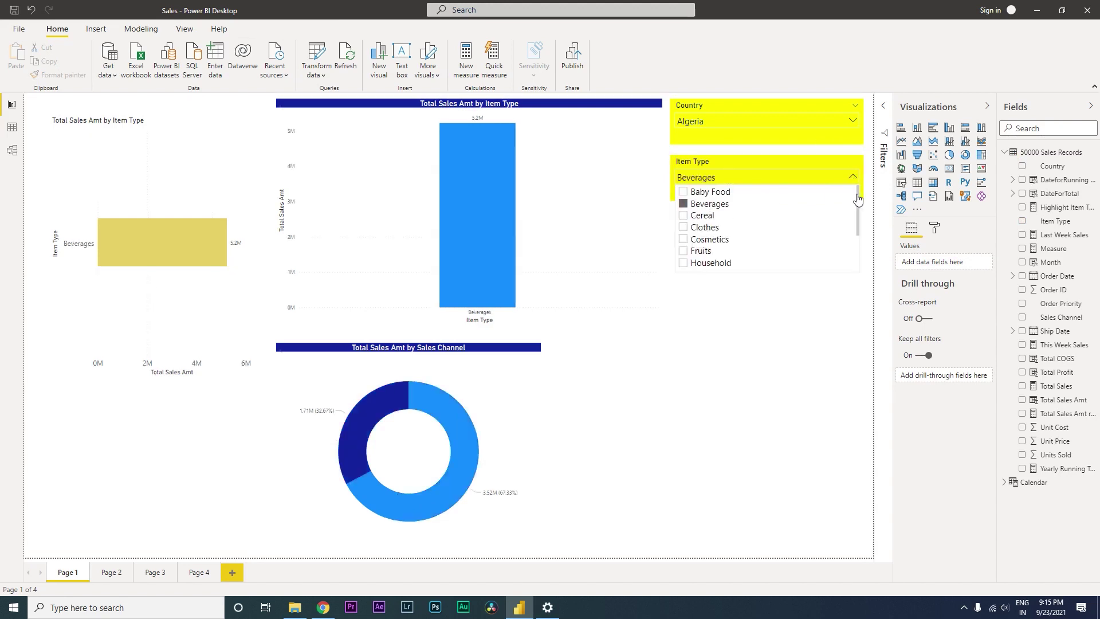
{"action": "left_click", "coordinate": [845, 162]}
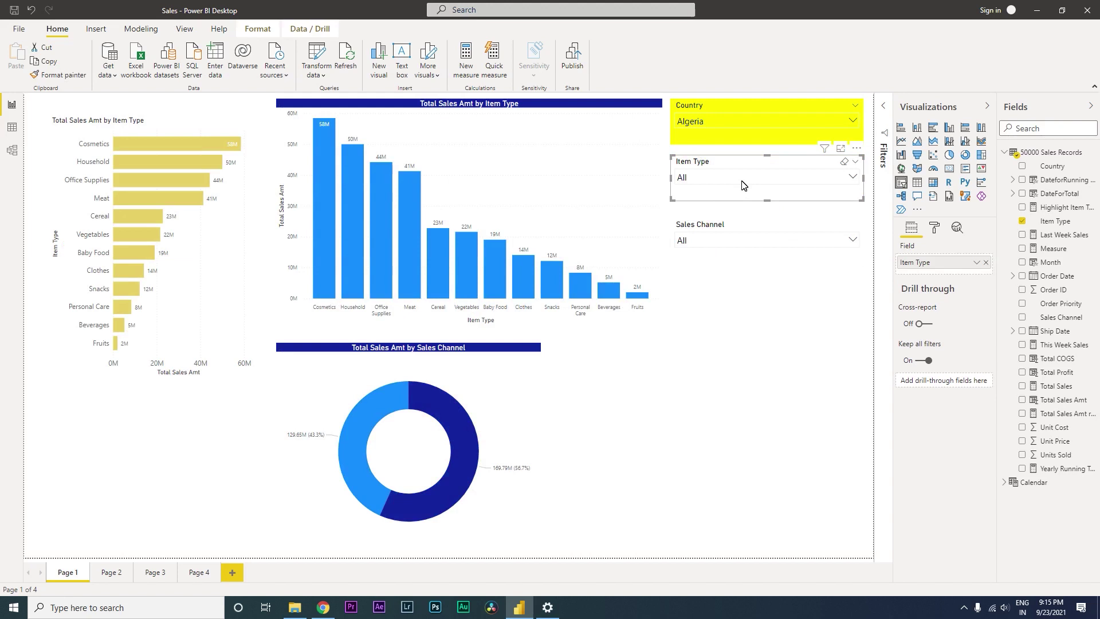
{"action": "left_click", "coordinate": [769, 270]}
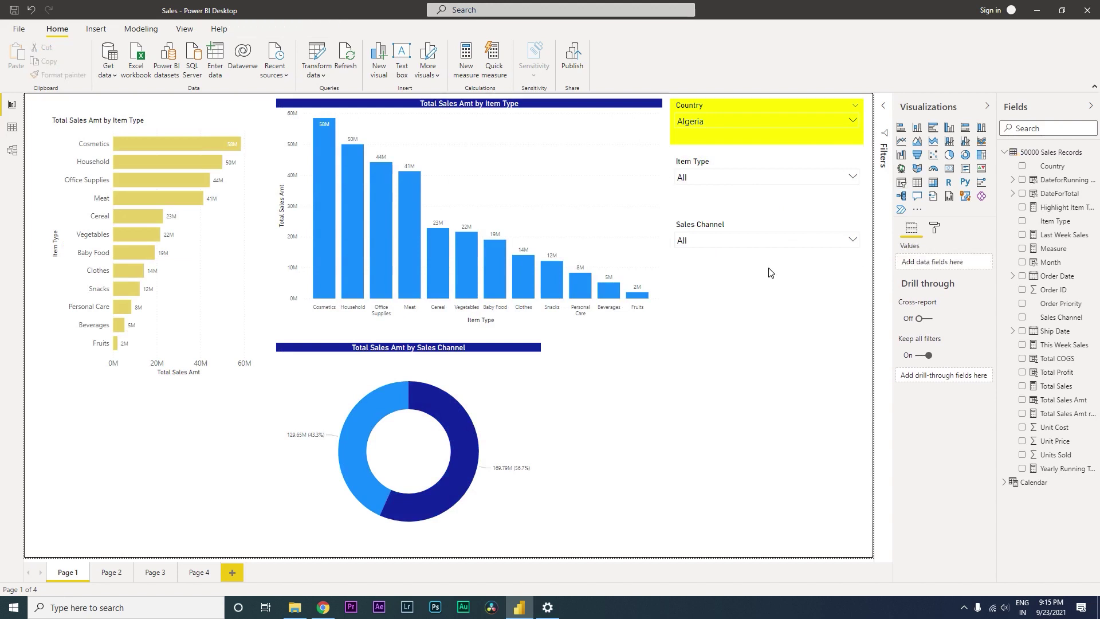